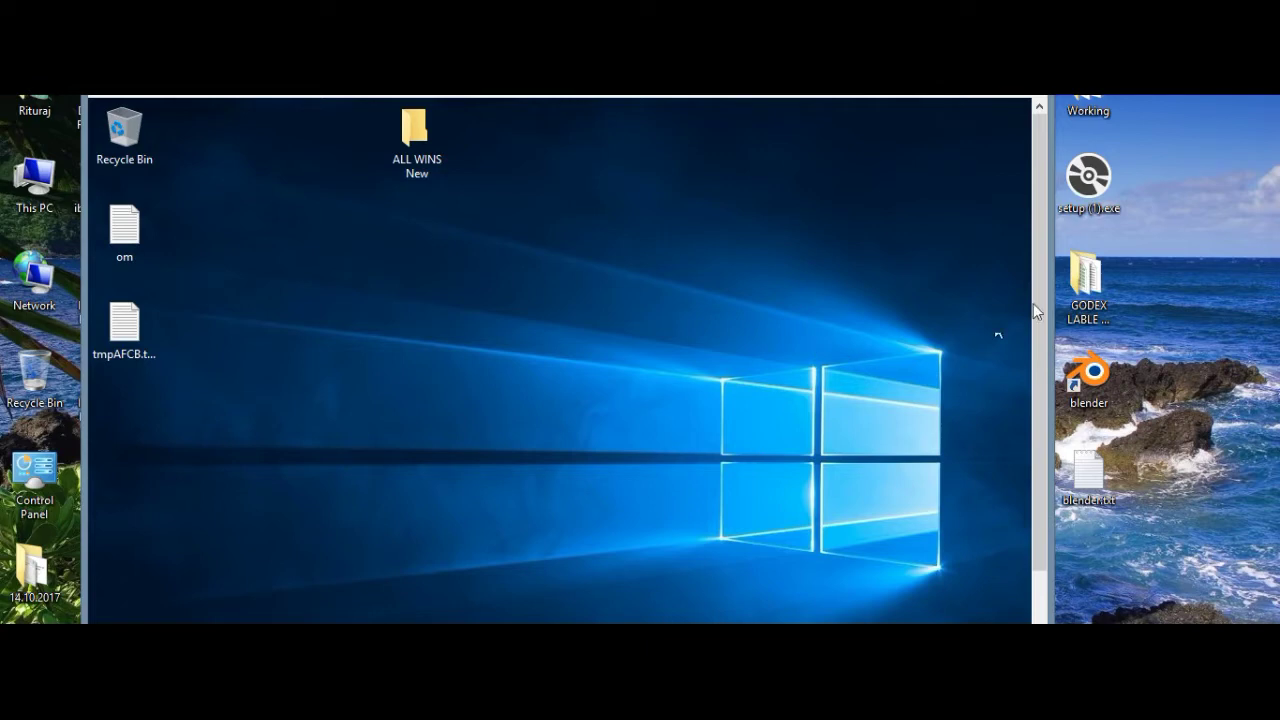
Step: Open Server Manager on the Windows Server virtual machine and maximize its window
mouse_move(1043, 240)
left_mouse_down()
mouse_move(1044, 369)
mouse_move(1043, 240)
left_mouse_up()
scroll(1032, 286, "down", 2)
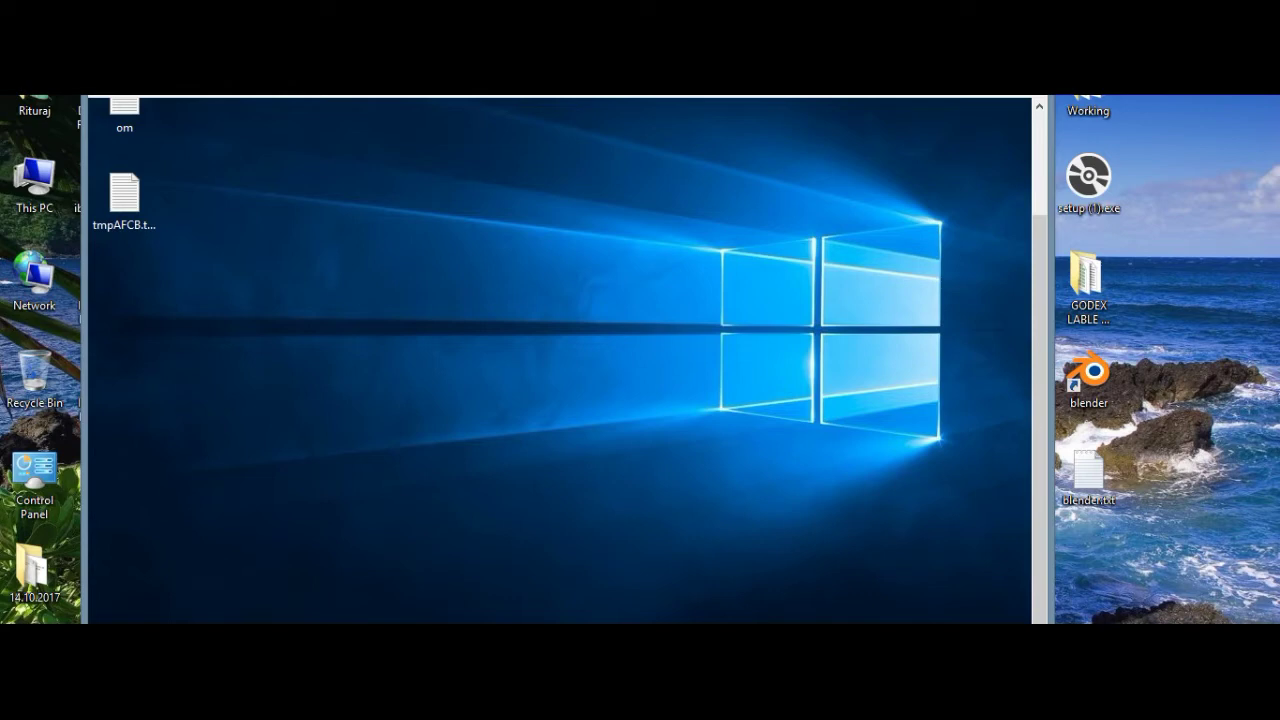
key("super")
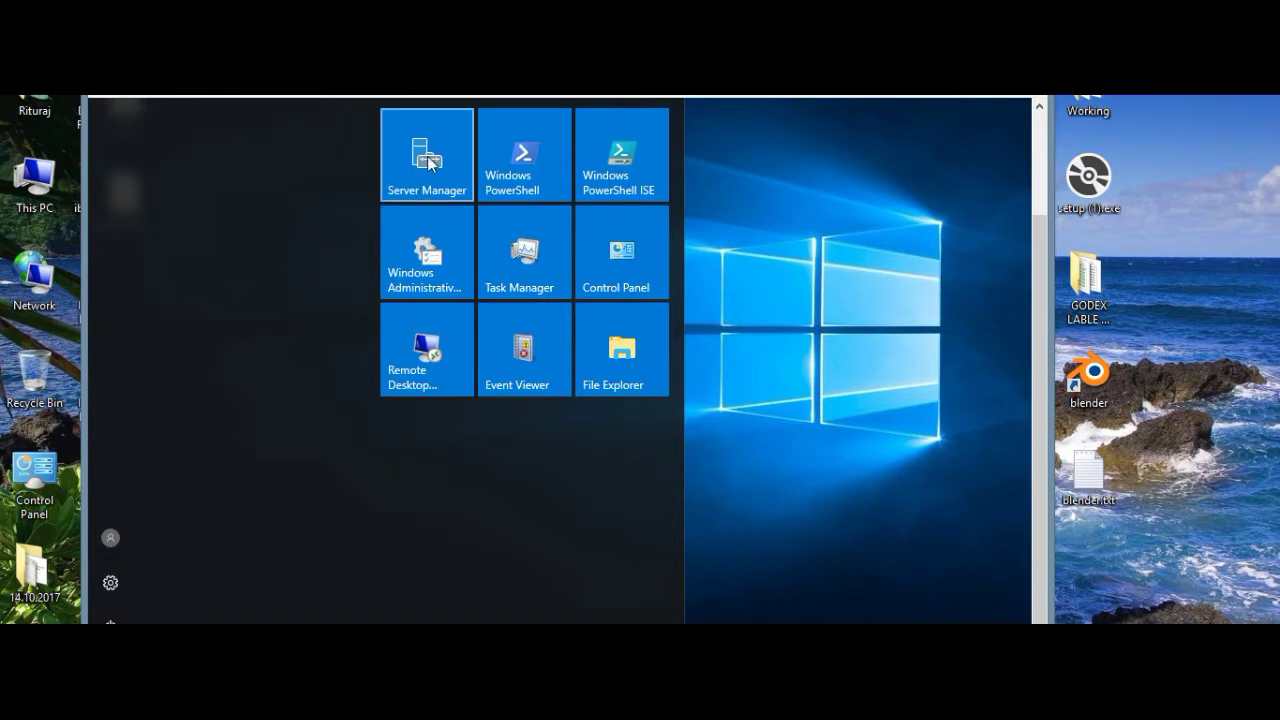
left_click(430, 163)
left_click(434, 176)
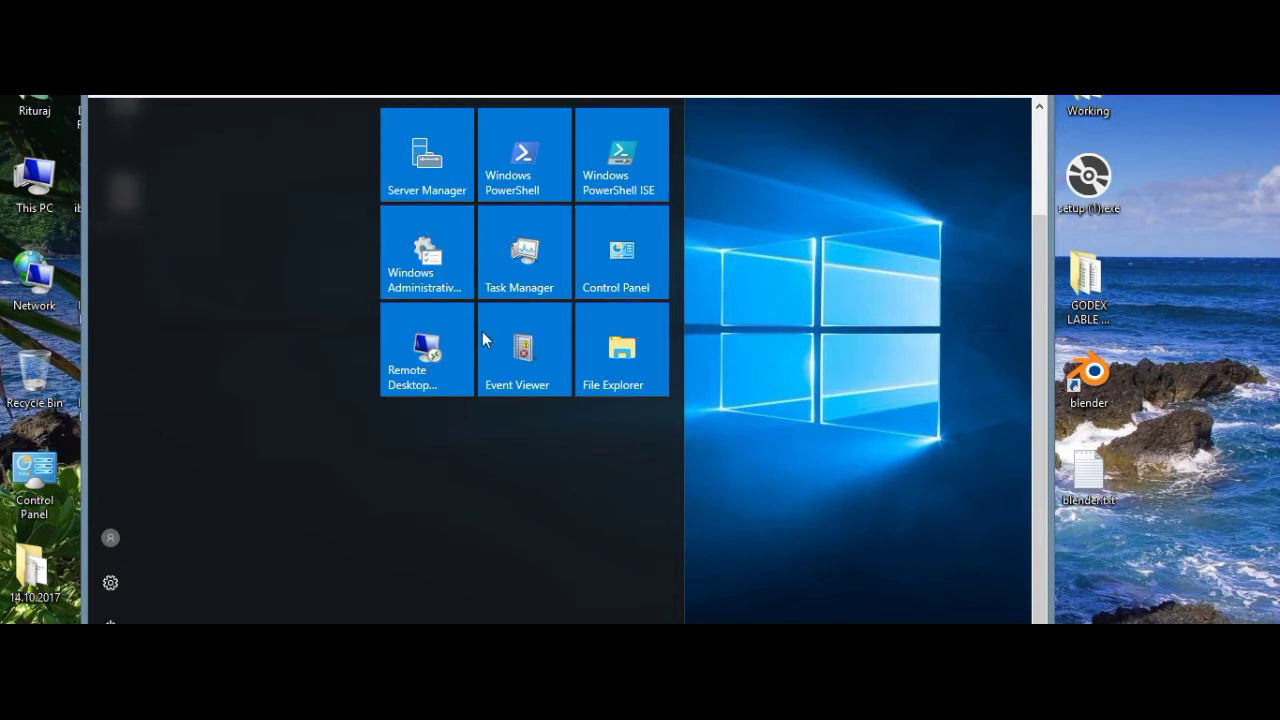
left_click(427, 172)
left_click_drag(1037, 431, 1037, 370)
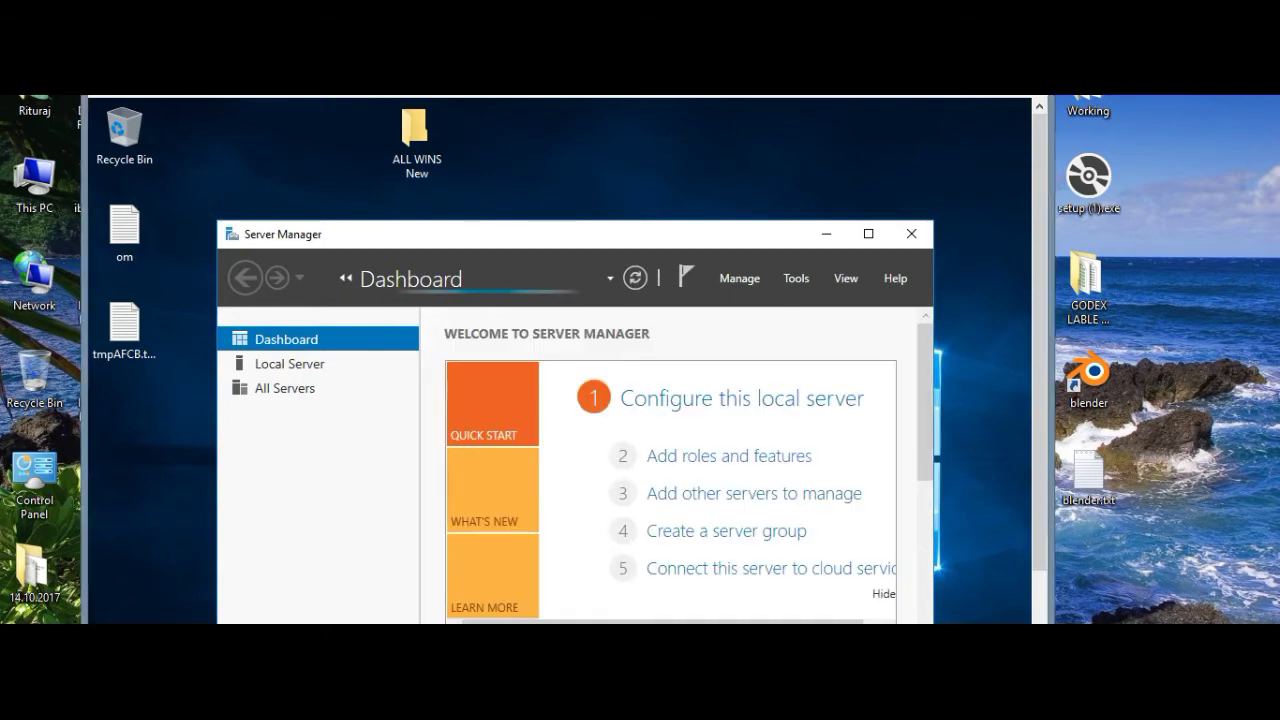
left_click(868, 234)
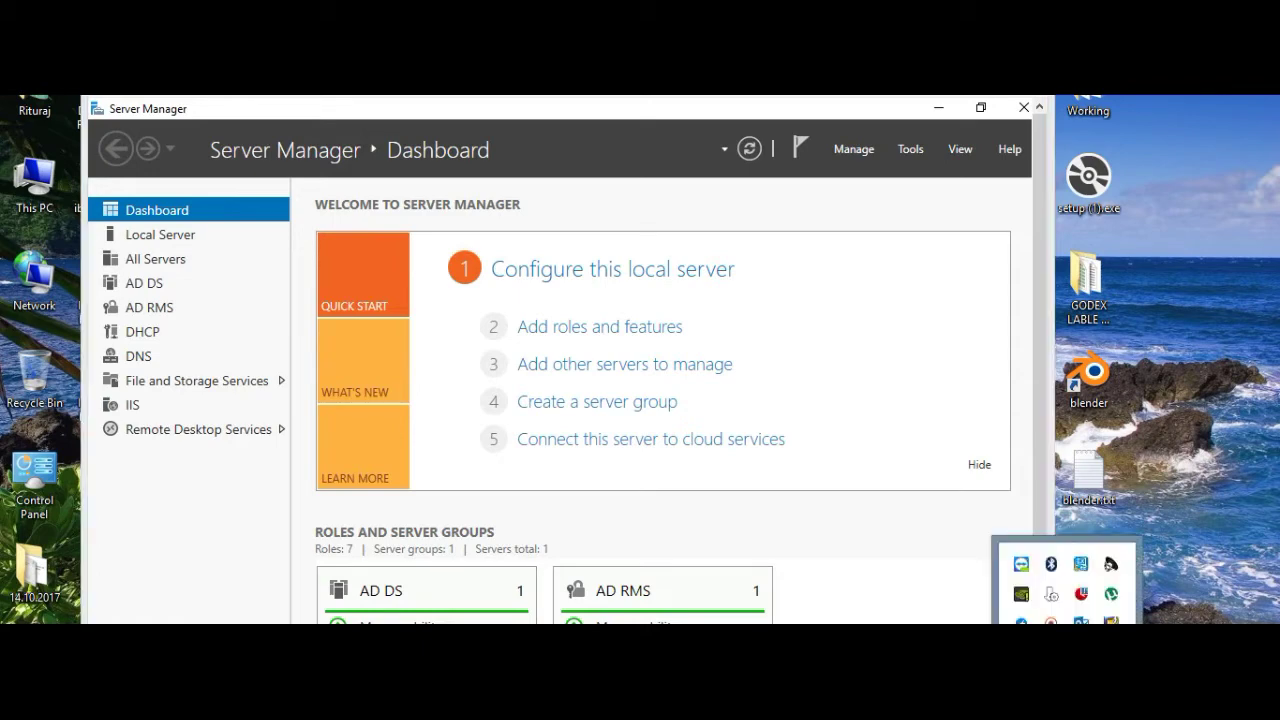
left_click(892, 549)
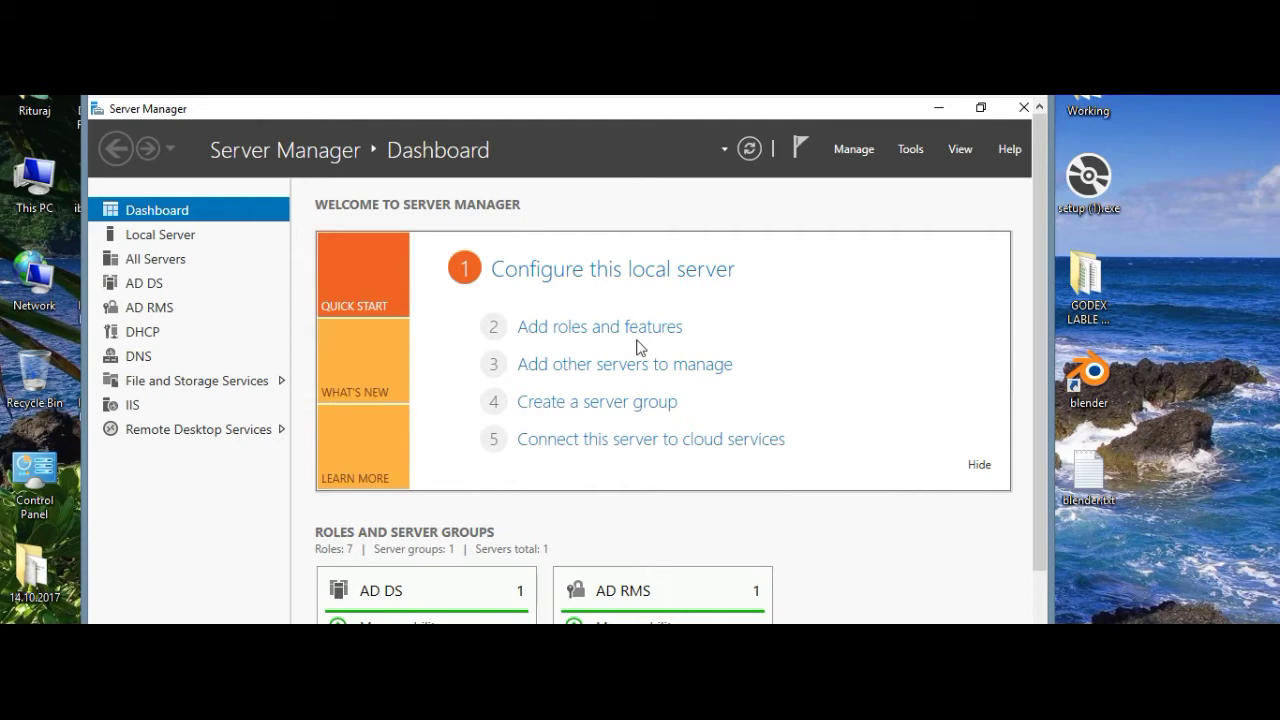
Step: Start the Remove Roles and Features Wizard from the Add Roles and Features Wizard and advance to server roles with the pool server selected
left_click(588, 338)
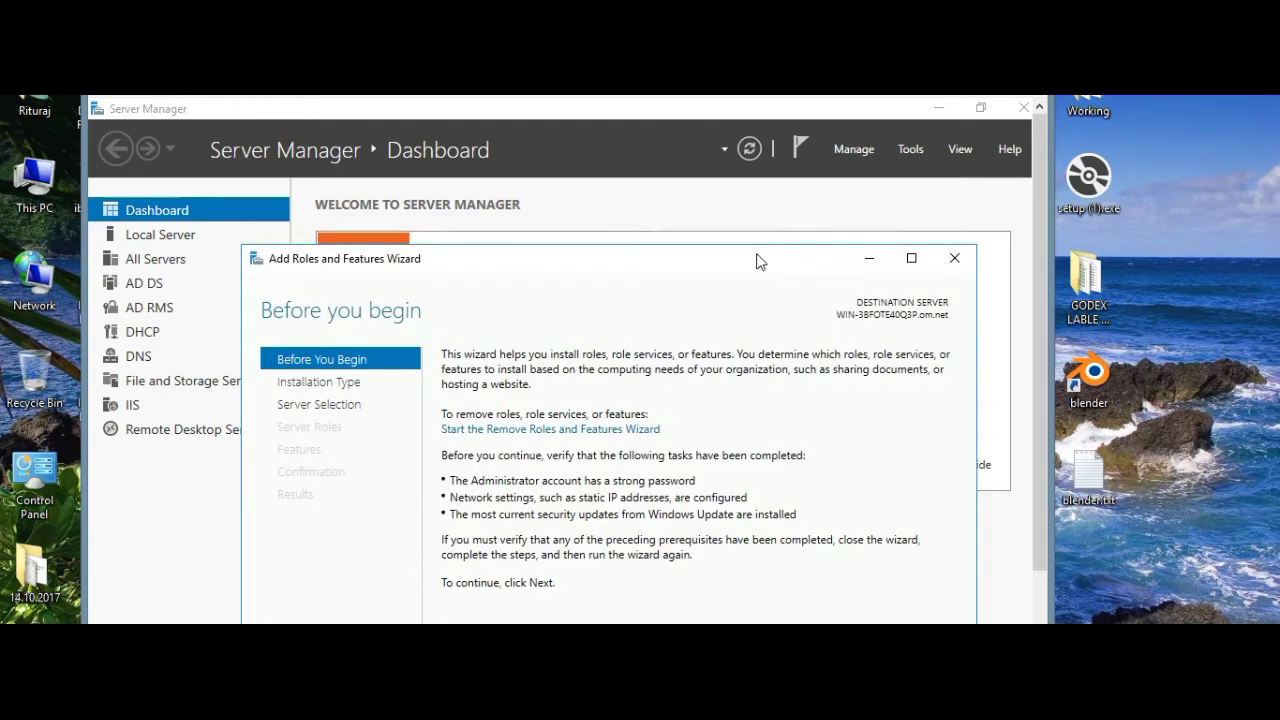
left_click_drag(758, 258, 754, 180)
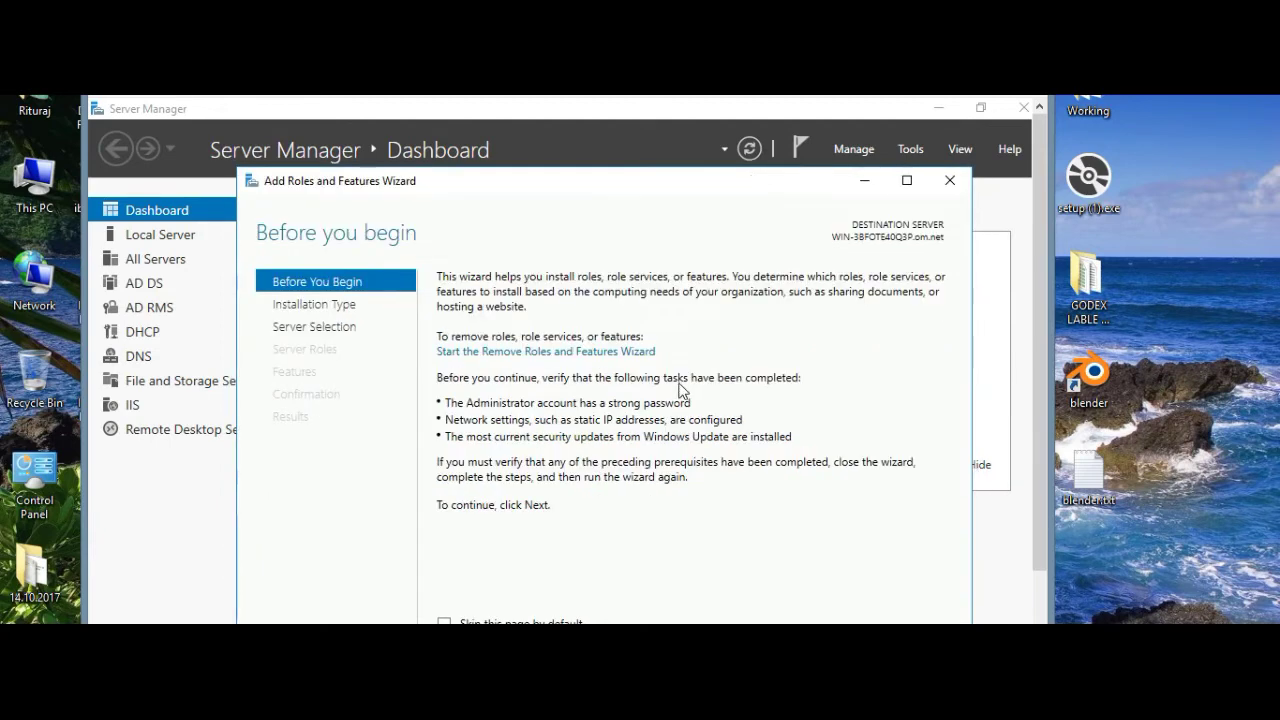
left_click(587, 353)
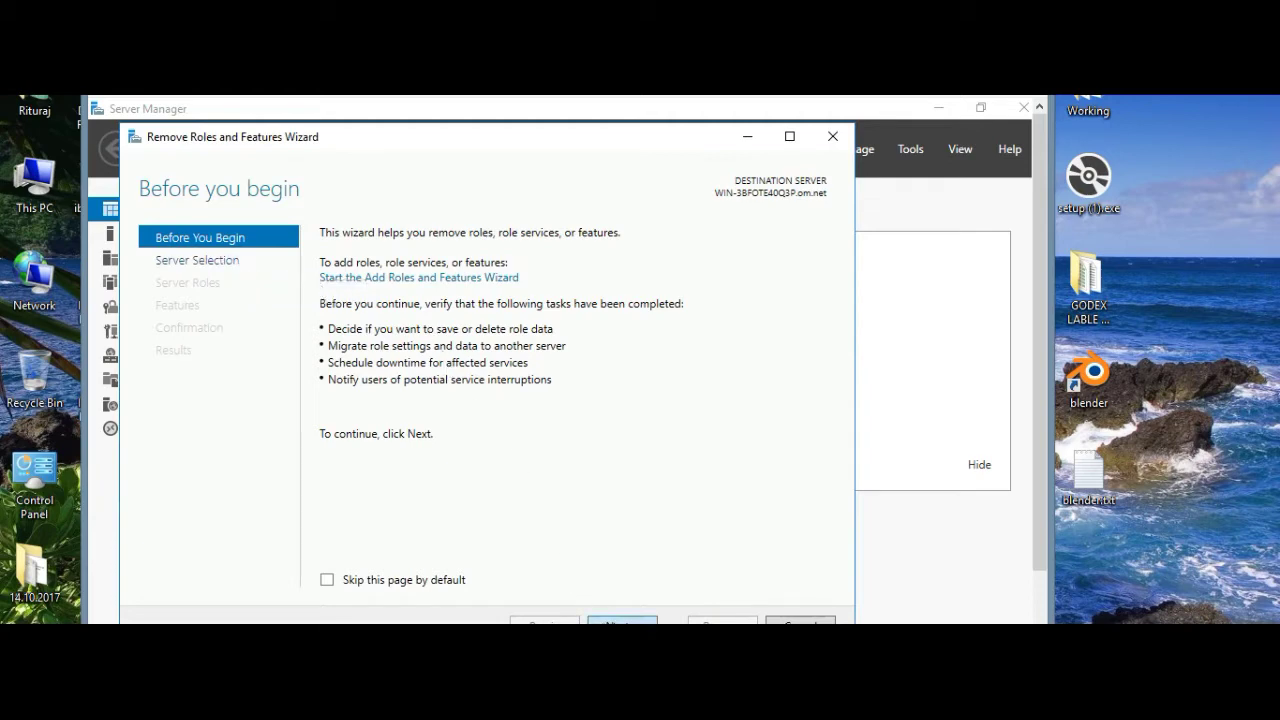
left_click(622, 621)
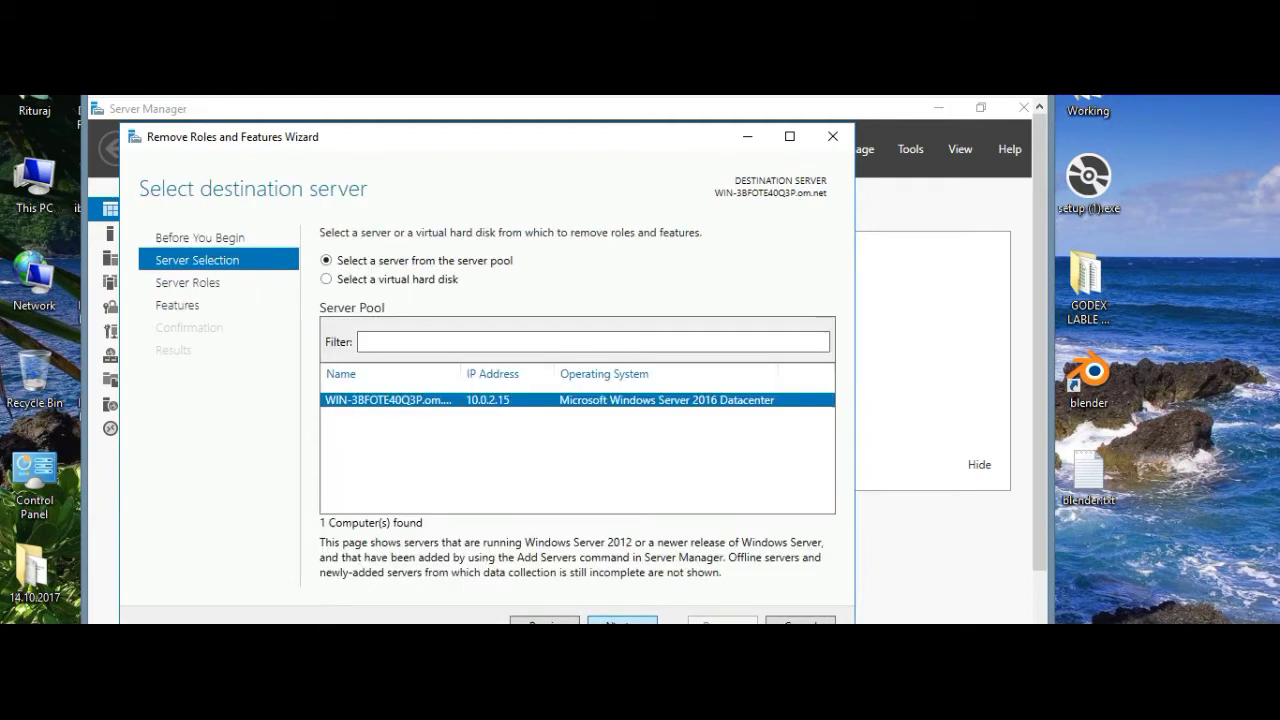
left_click(622, 621)
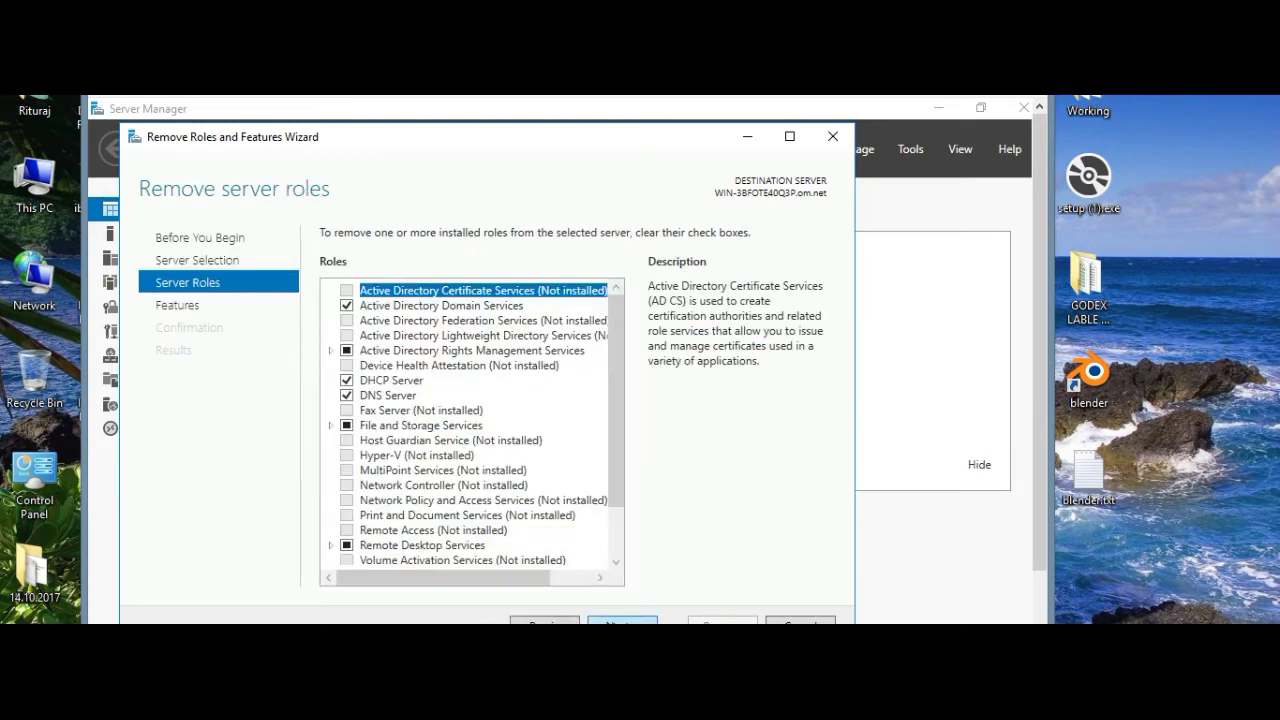
Step: Try to remove the Active Directory Domain Services role together with its dependent features and management tools
left_click(347, 306)
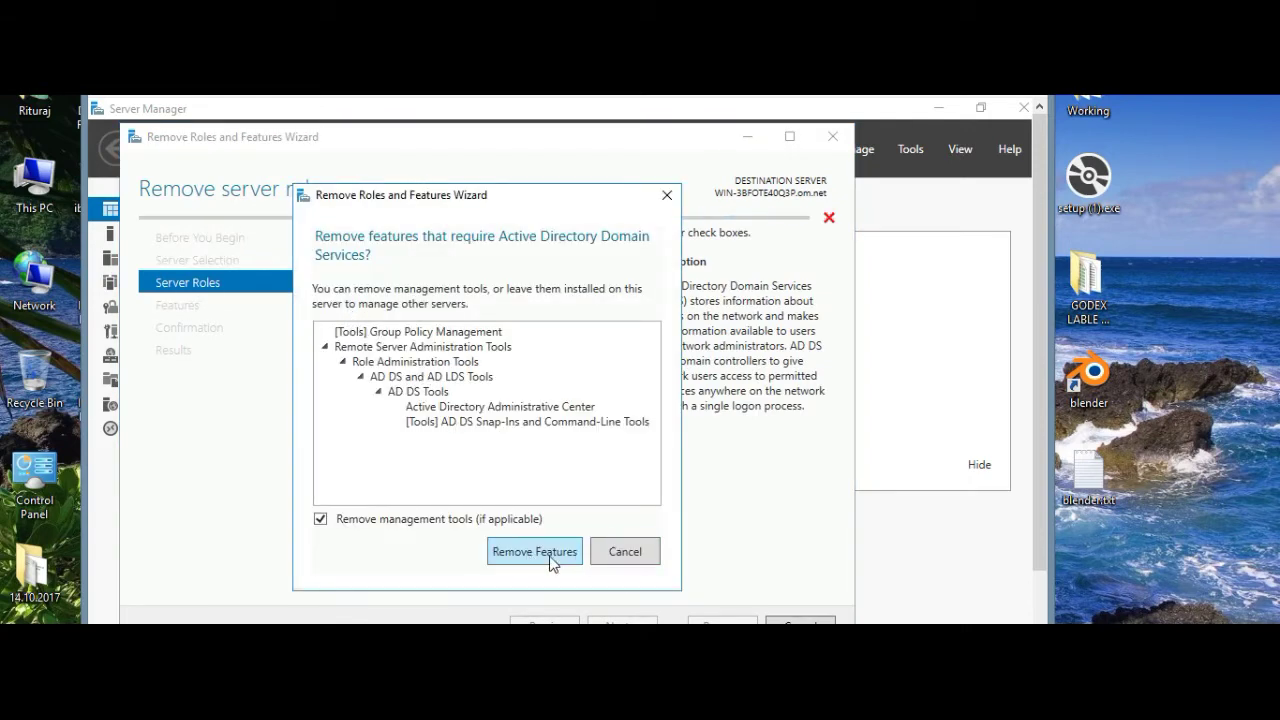
left_click(530, 561)
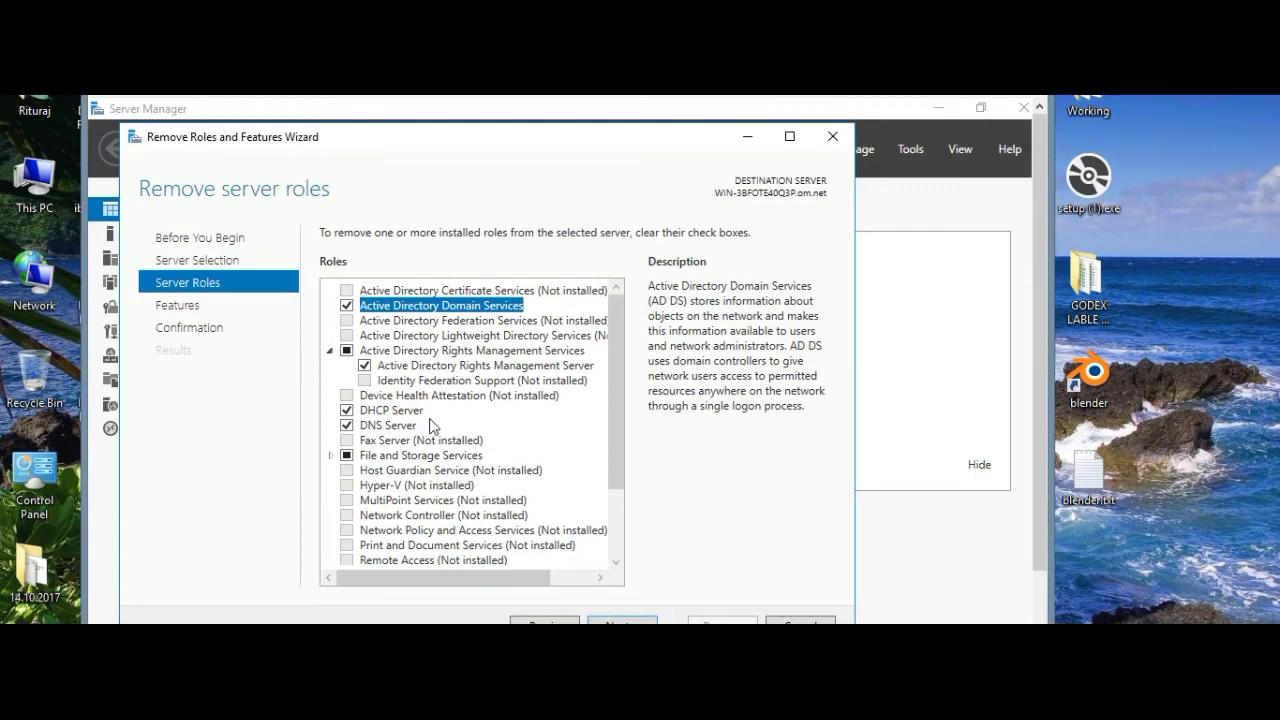
left_click(347, 306)
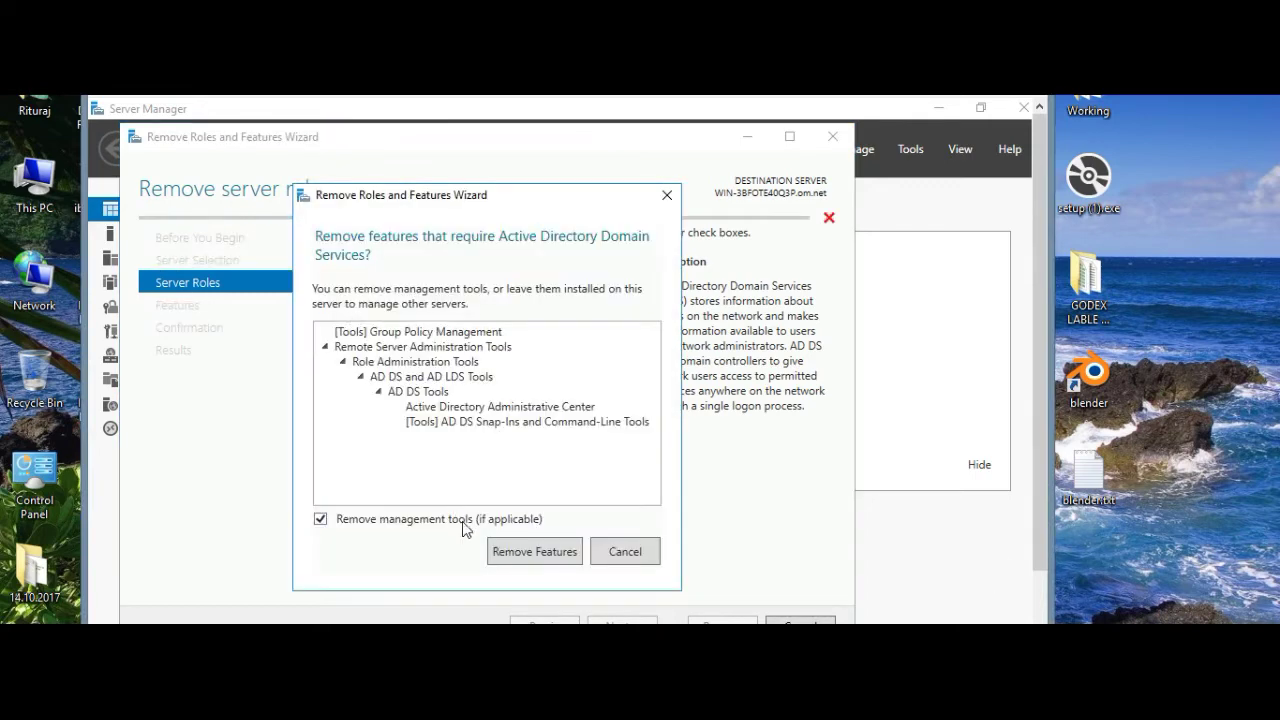
left_click(519, 565)
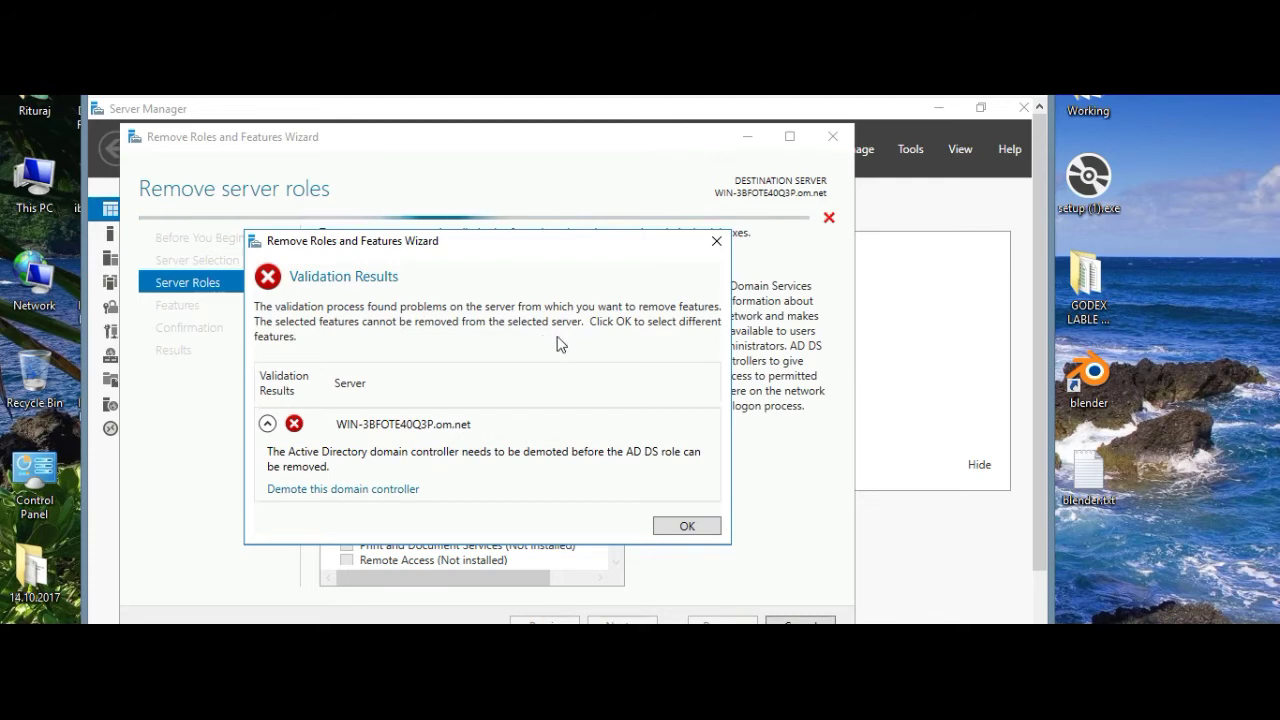
Step: Start demoting the domain controller, force its removal and choose to proceed with removal despite the hosted roles
left_click(326, 490)
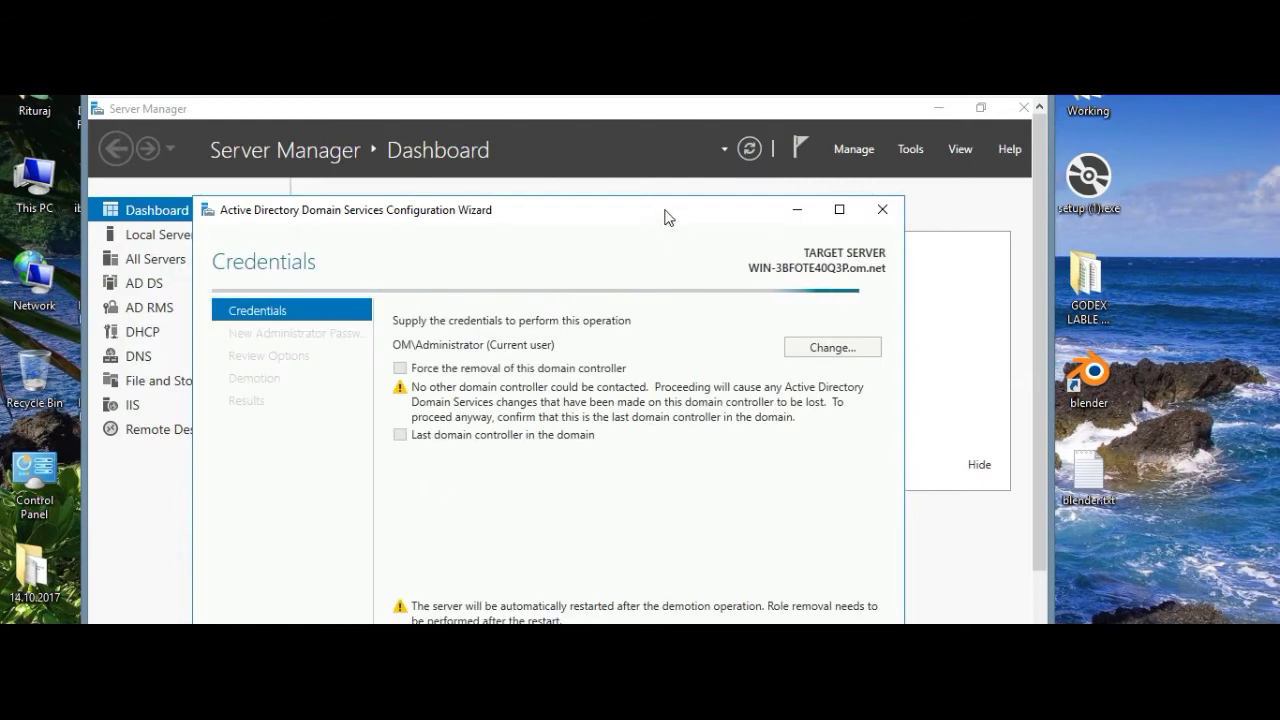
left_click_drag(661, 211, 658, 176)
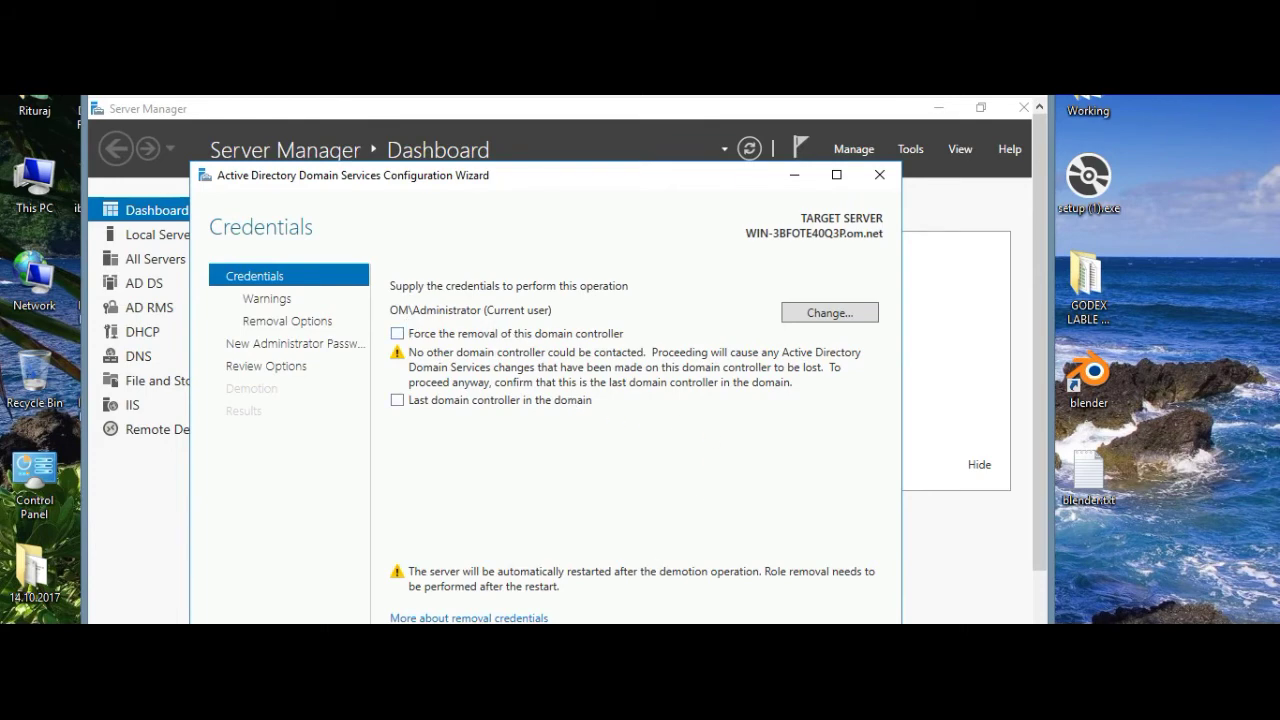
key("Return")
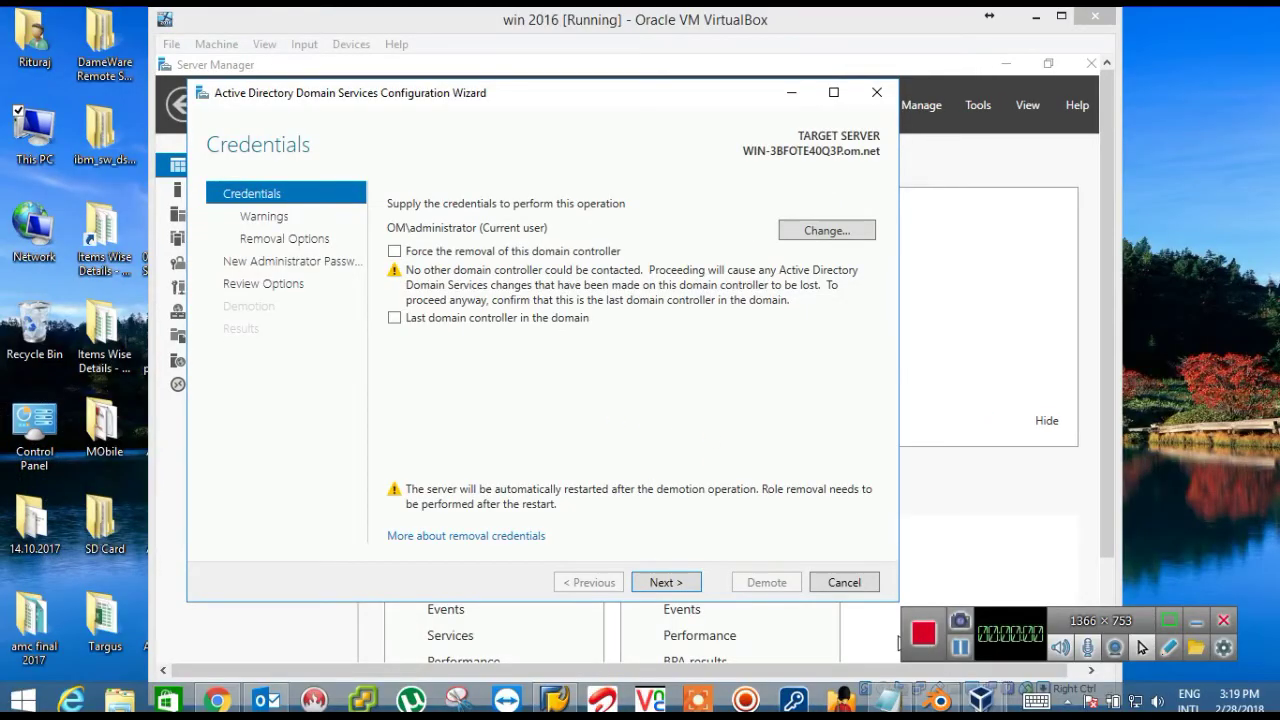
left_click(394, 251)
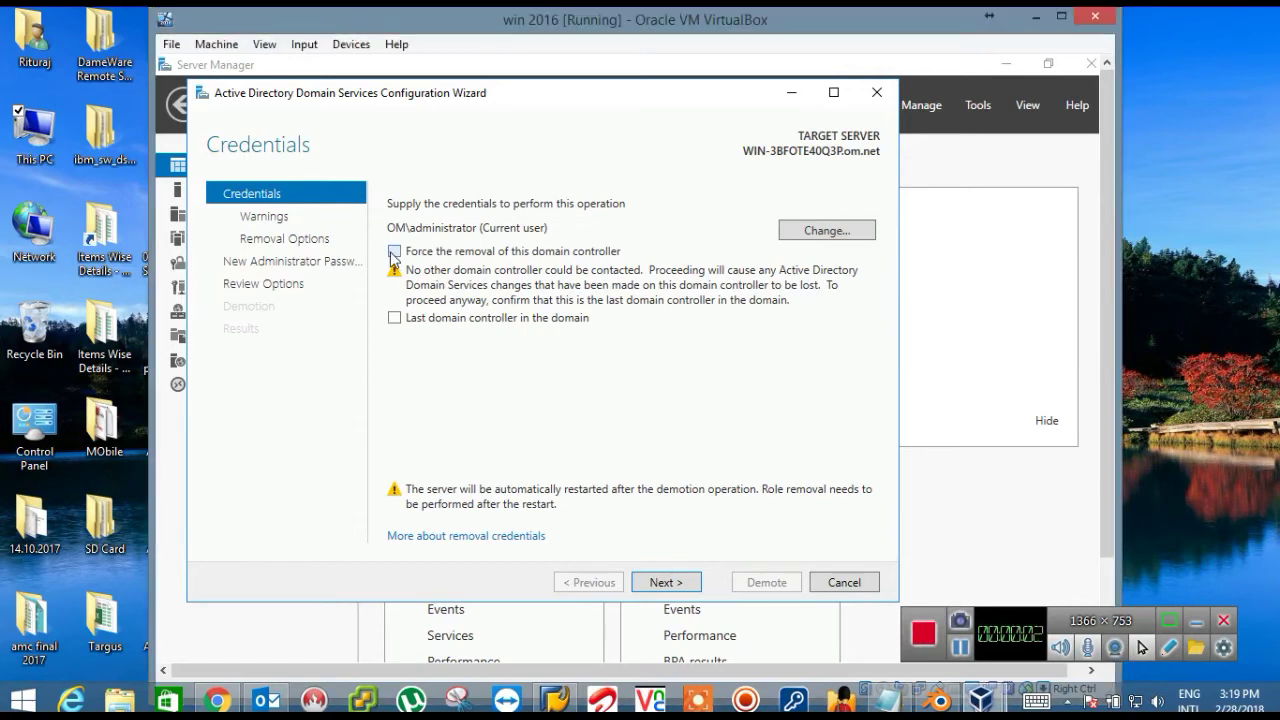
left_click(656, 582)
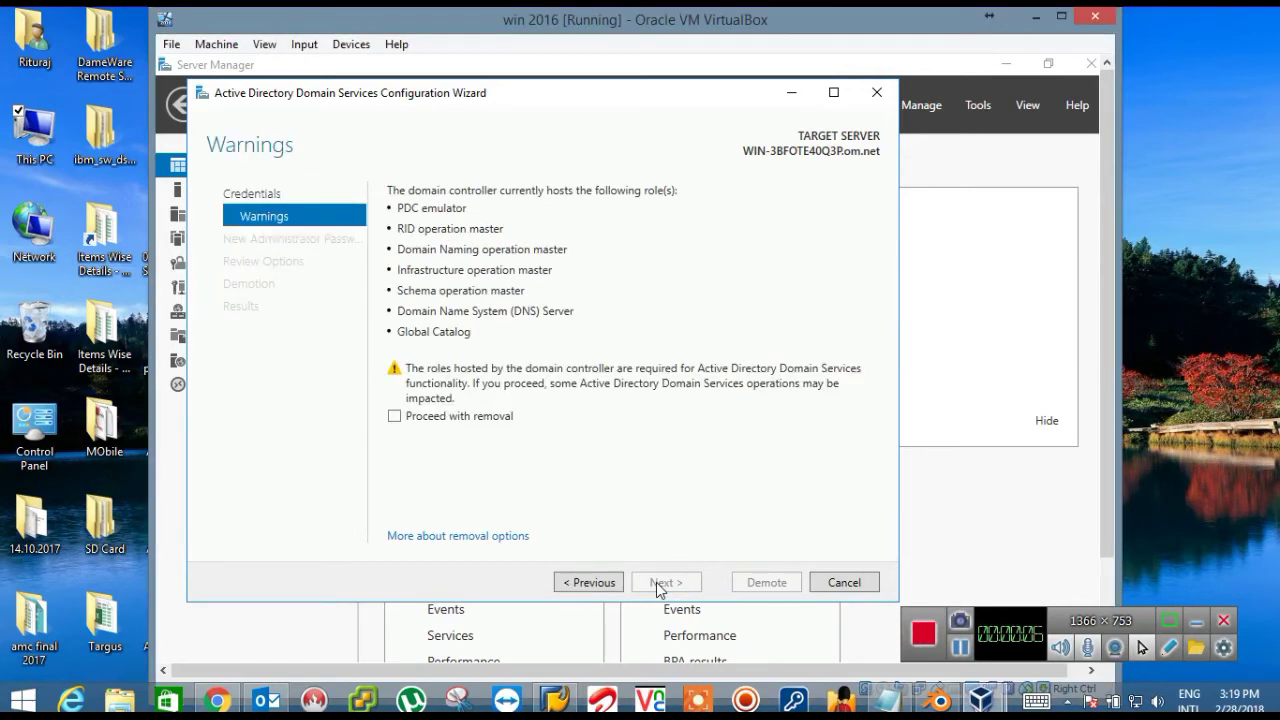
left_click(395, 418)
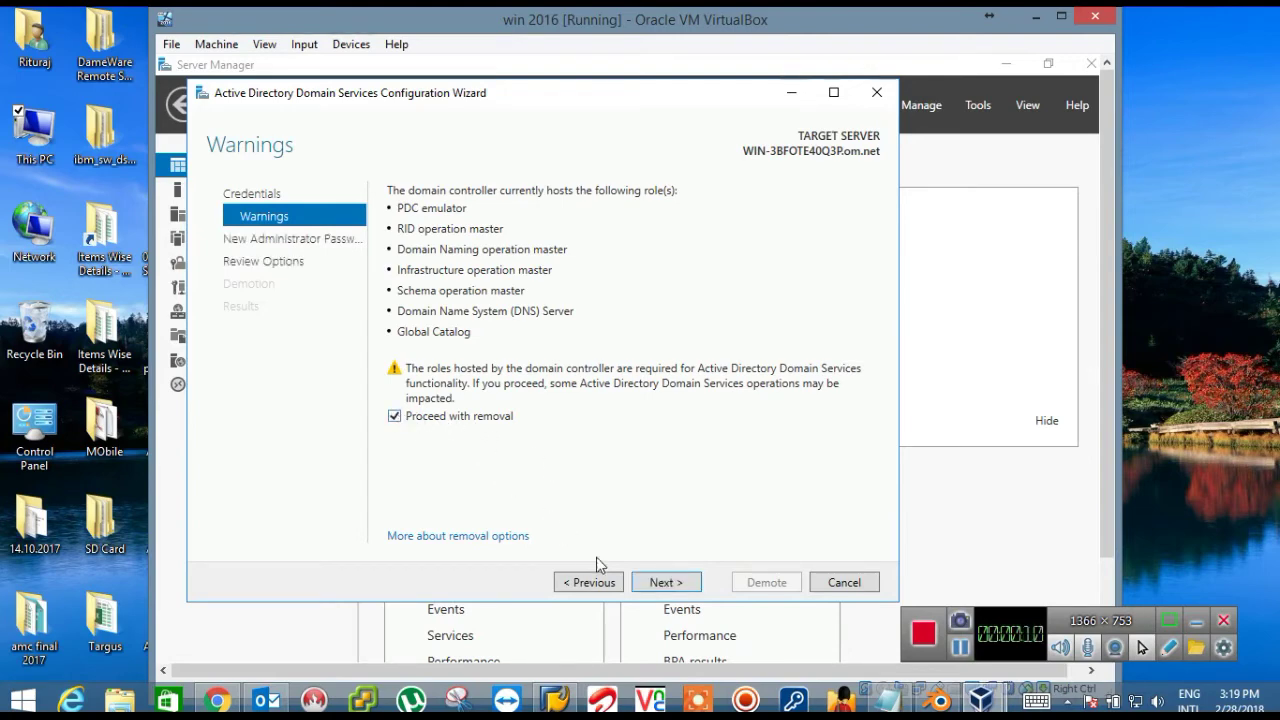
left_click(665, 585)
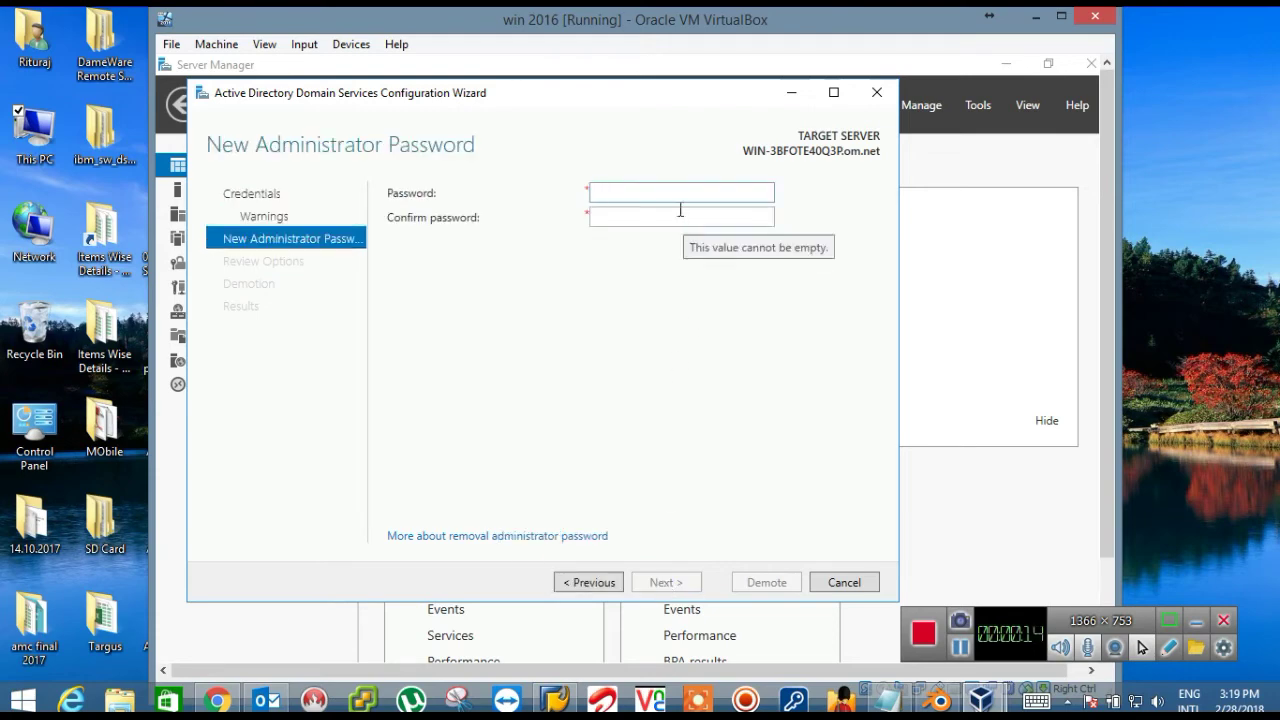
Step: Enter and confirm the new administrator password, accept the reviewed options and demote the domain controller
type("****")
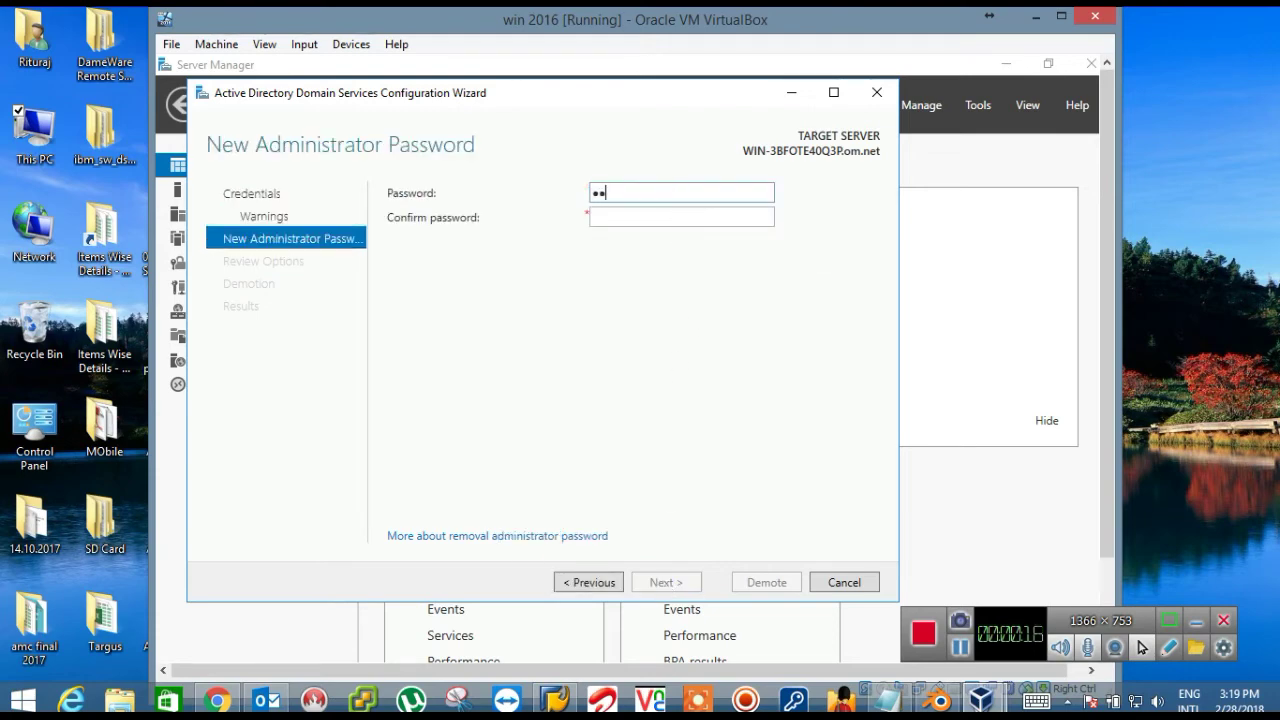
type("***")
key("Tab")
type("***")
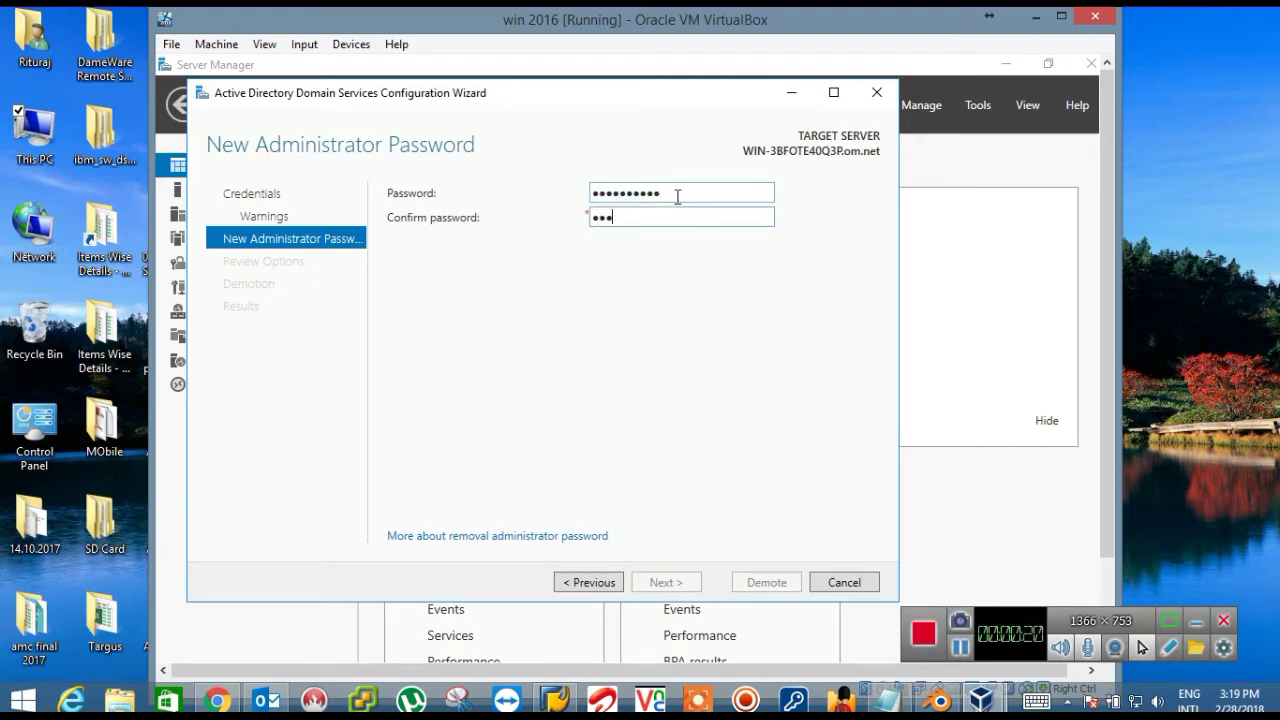
type("********")
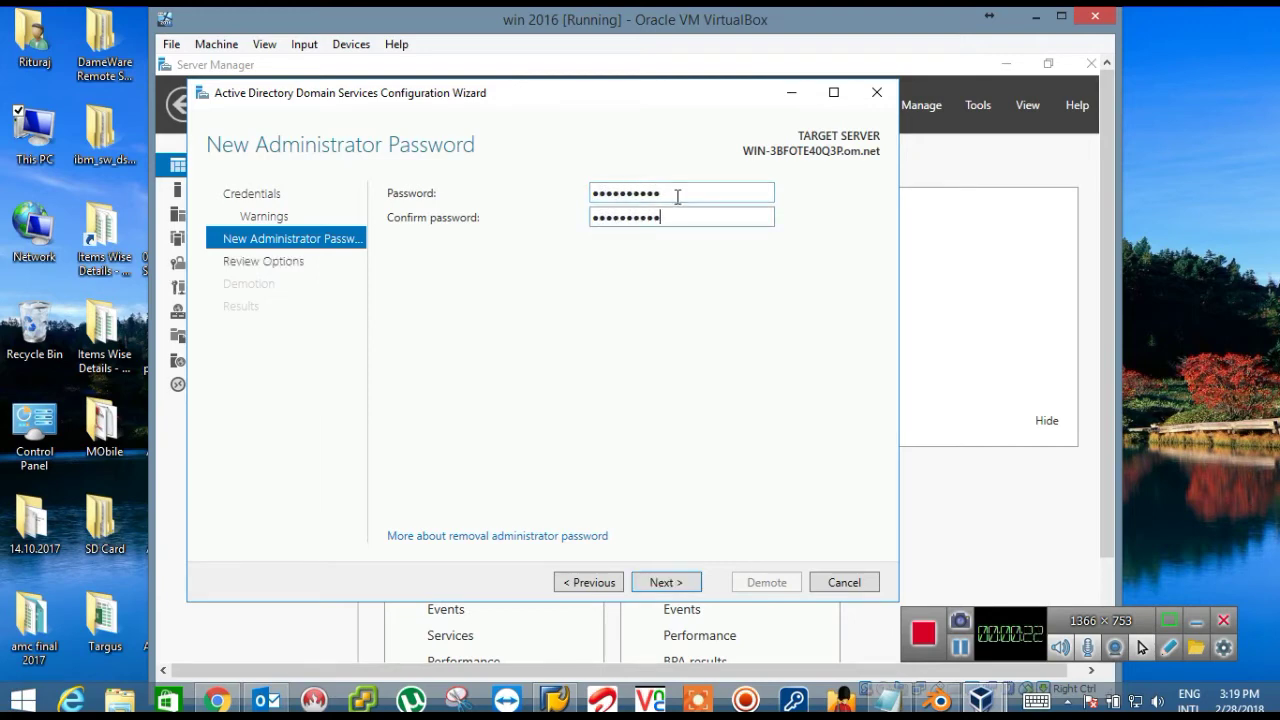
left_click(668, 582)
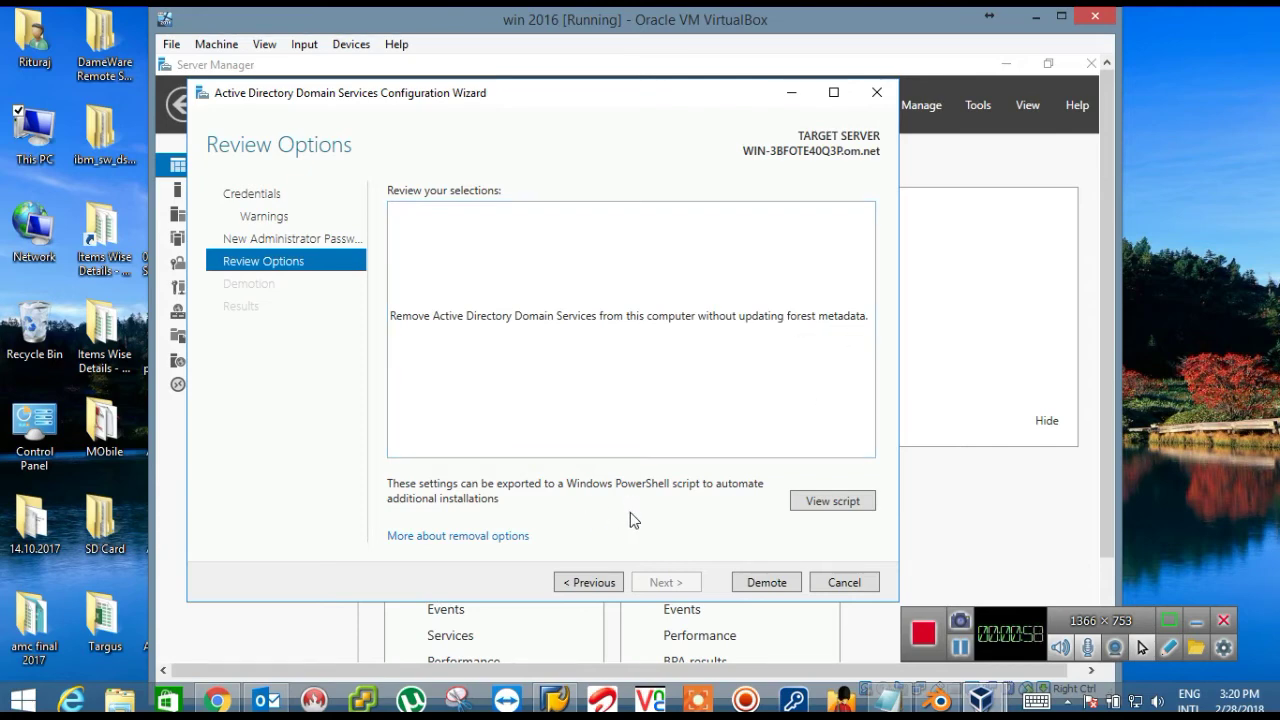
left_click(765, 583)
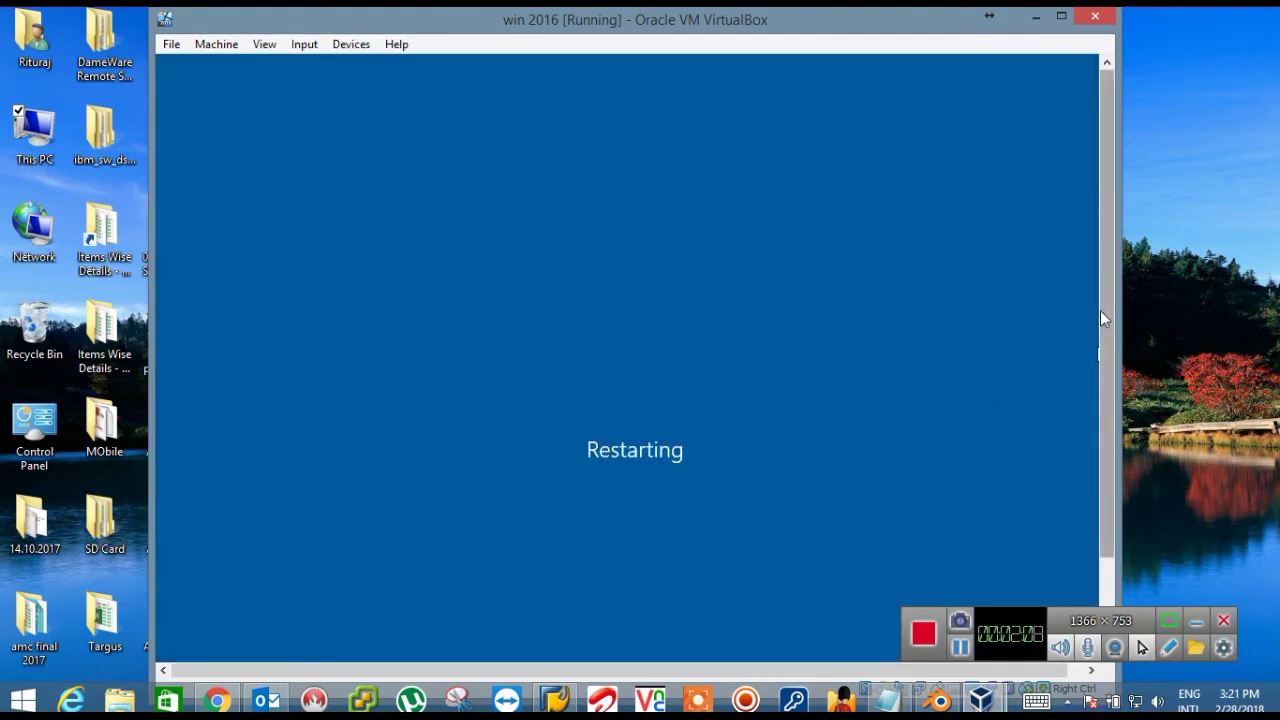
left_click_drag(1103, 312, 1111, 415)
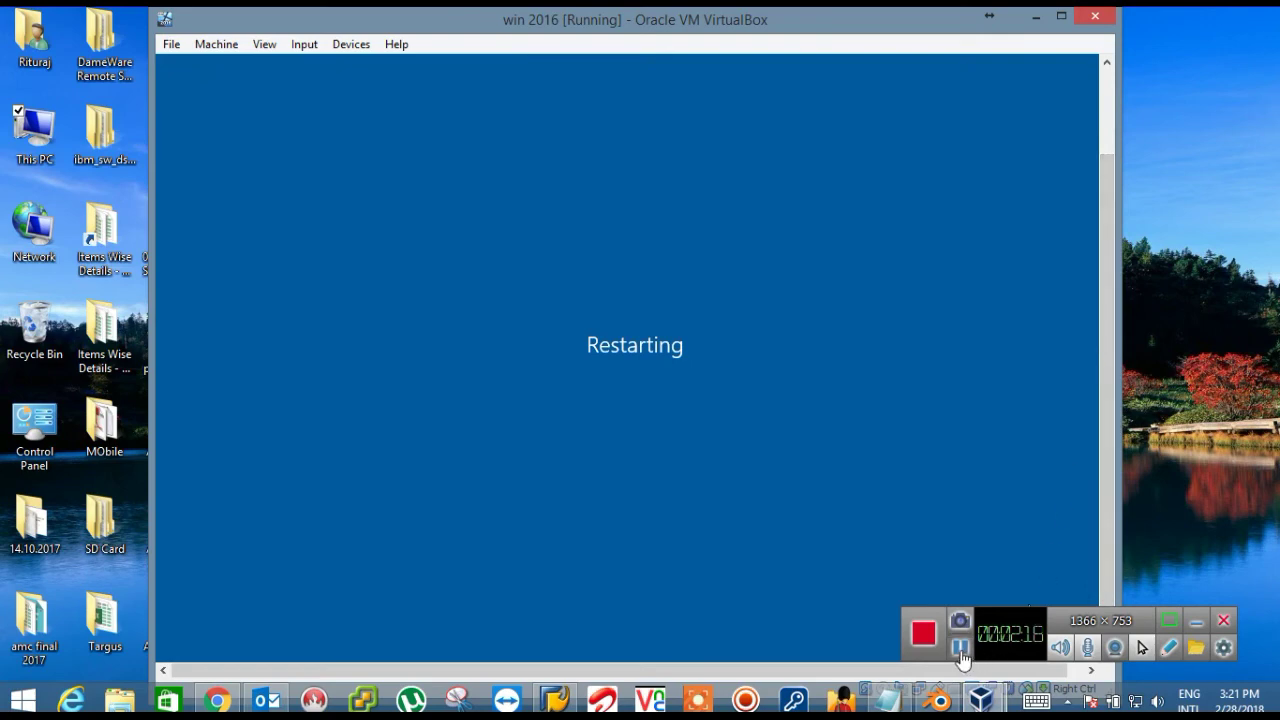
left_click_drag(962, 655, 1063, 655)
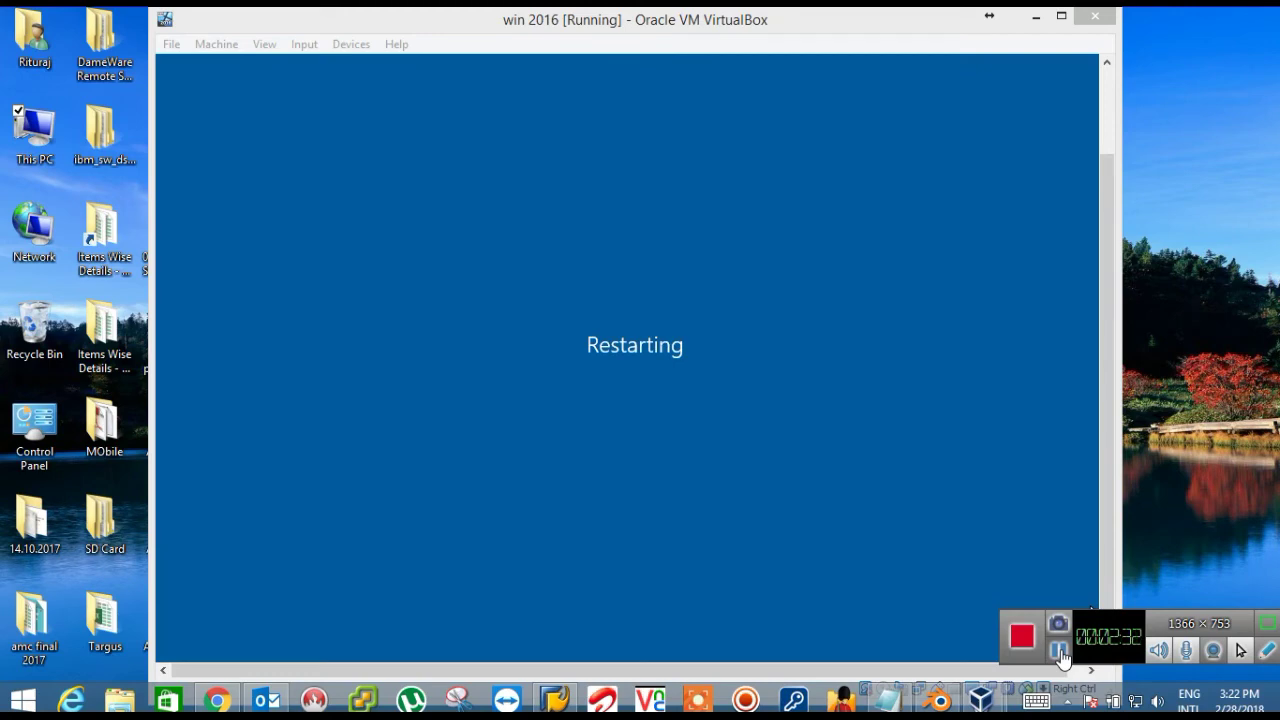
left_click(1060, 652)
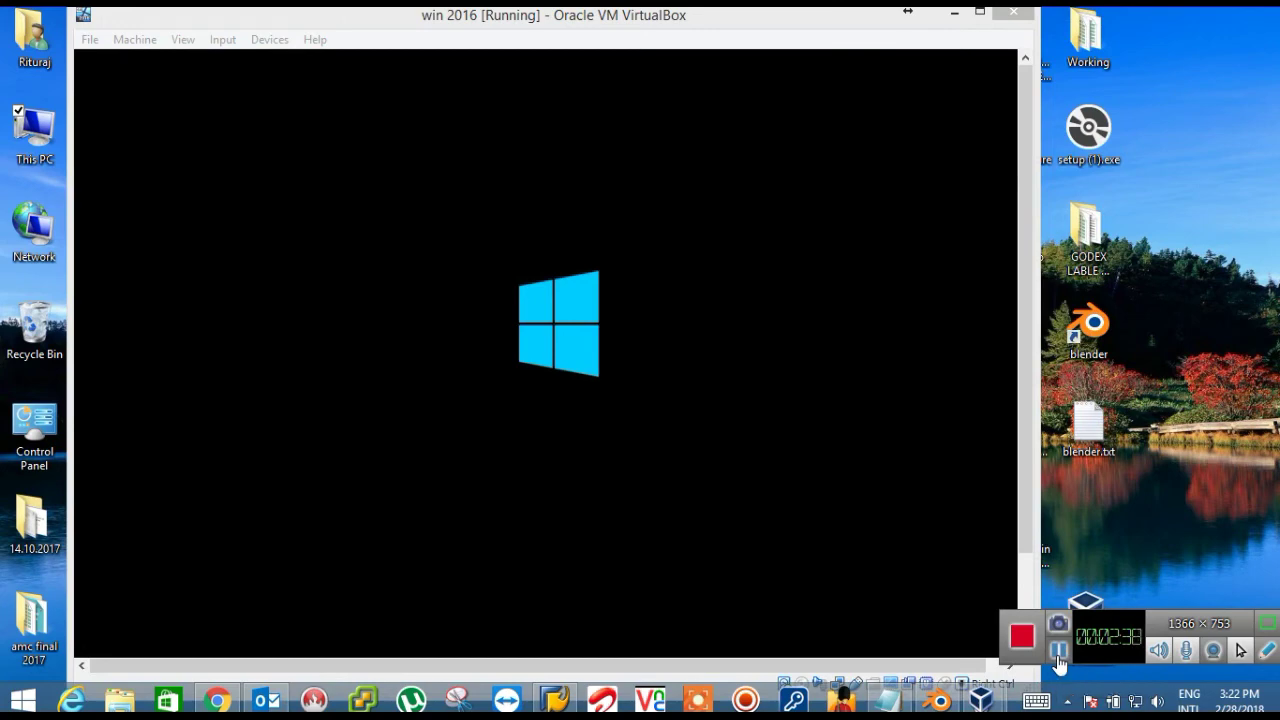
left_click(1058, 652)
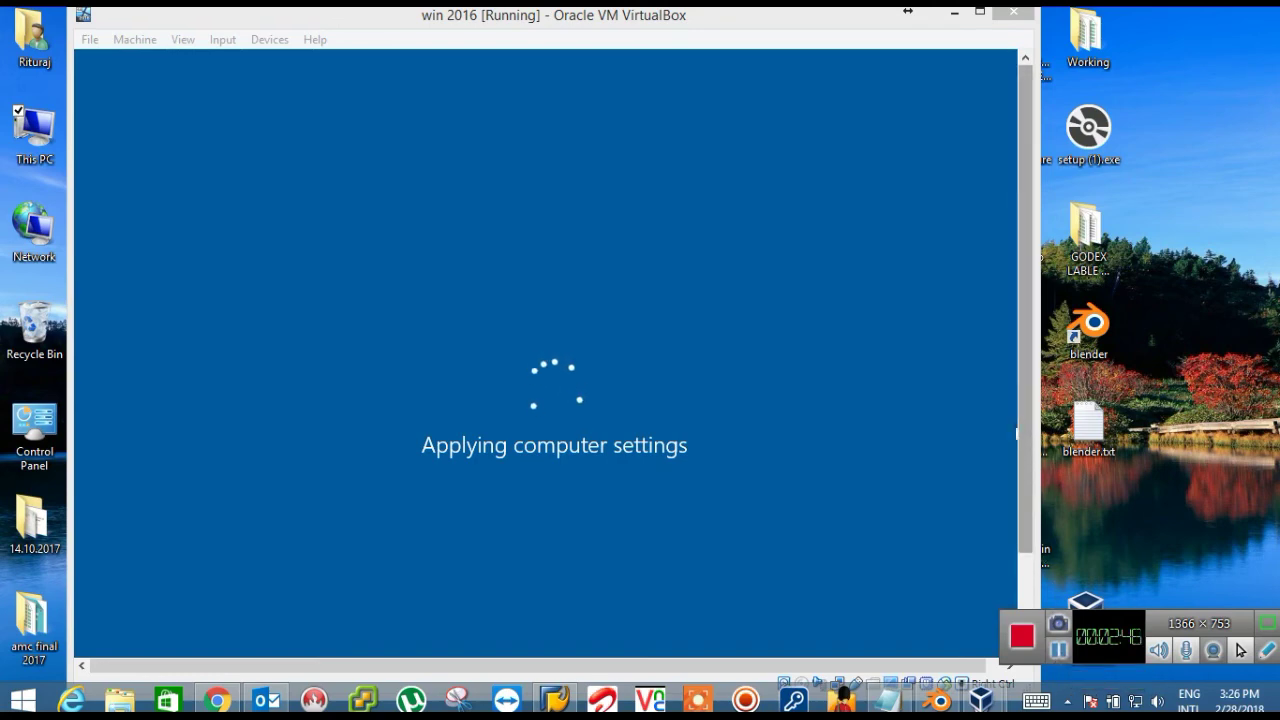
mouse_move(1020, 427)
left_mouse_down()
mouse_move(1022, 461)
mouse_move(1021, 435)
left_mouse_up()
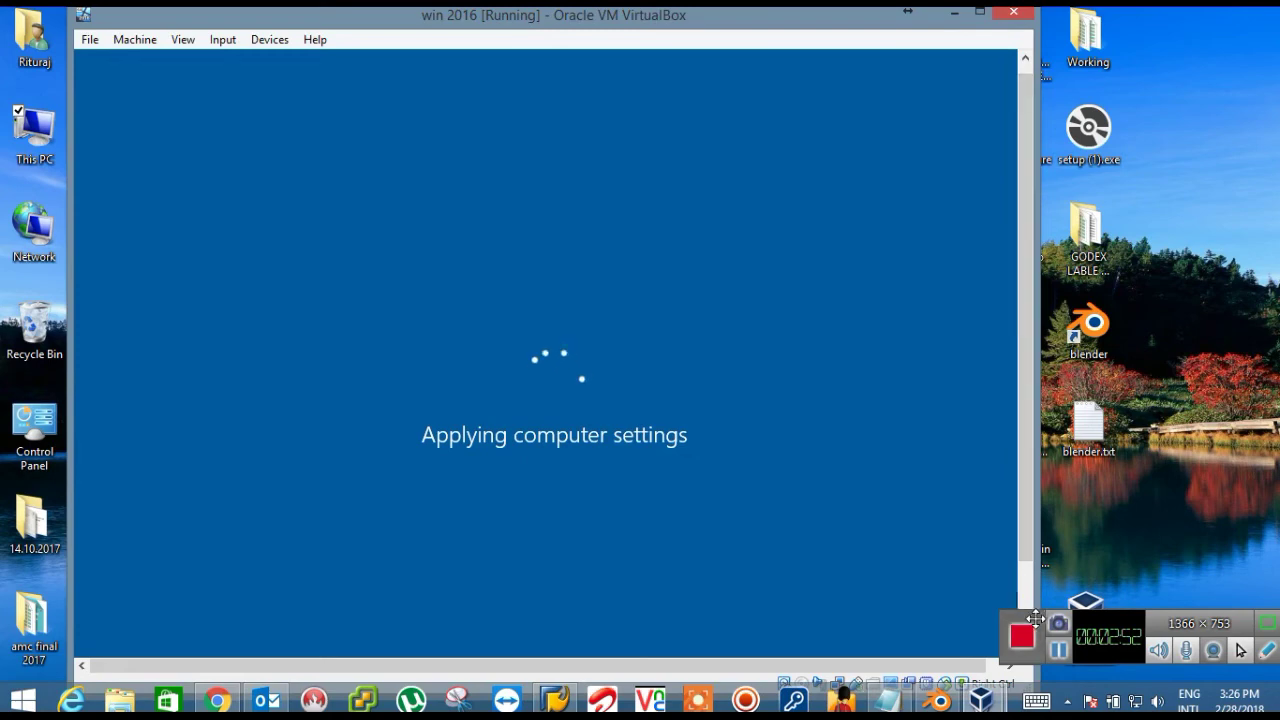
left_click(1059, 652)
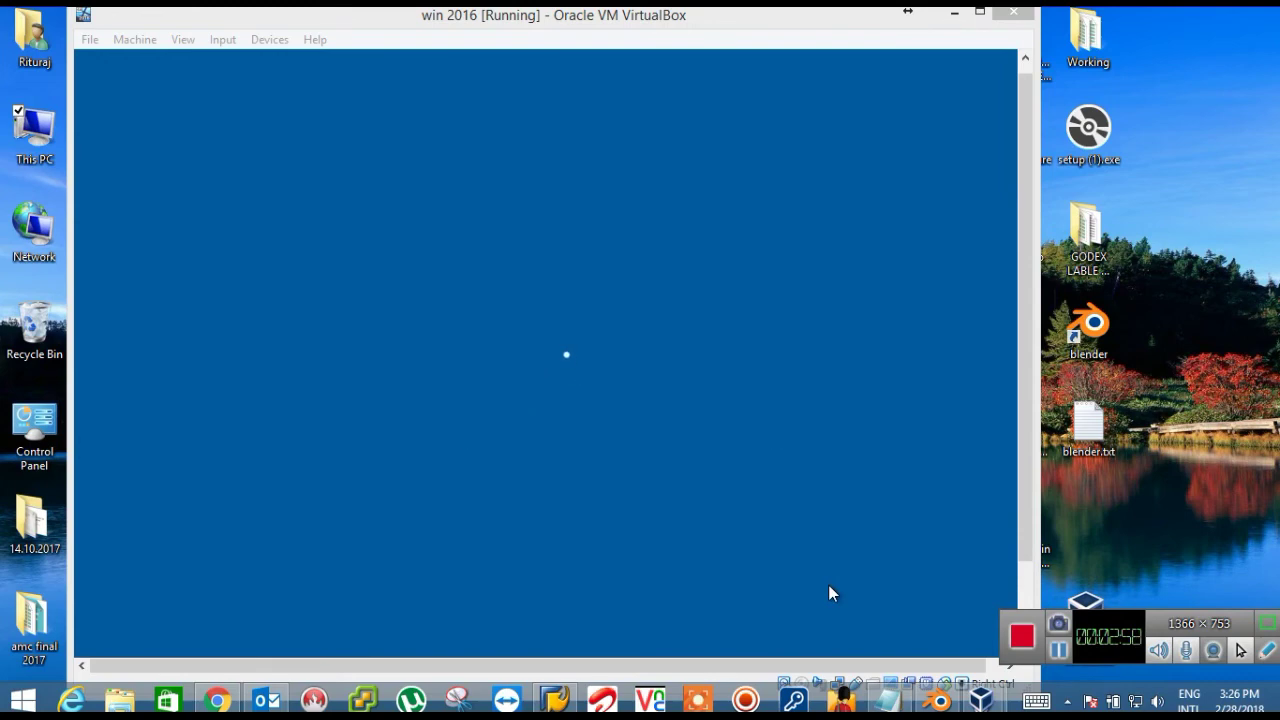
Step: Send the Ctrl-Alt-Del unlock sequence to the restarted virtual machine and sign in as Administrator with the account password
left_click(1020, 375)
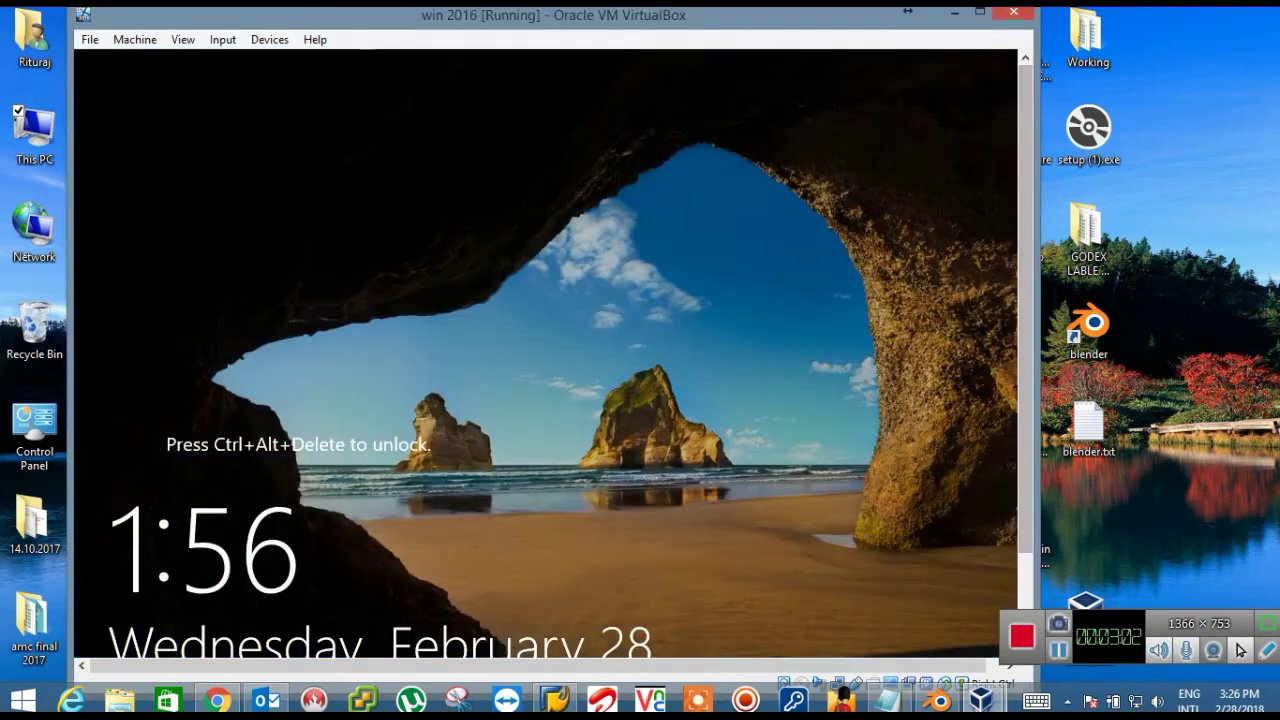
left_click(215, 45)
mouse_move(275, 63)
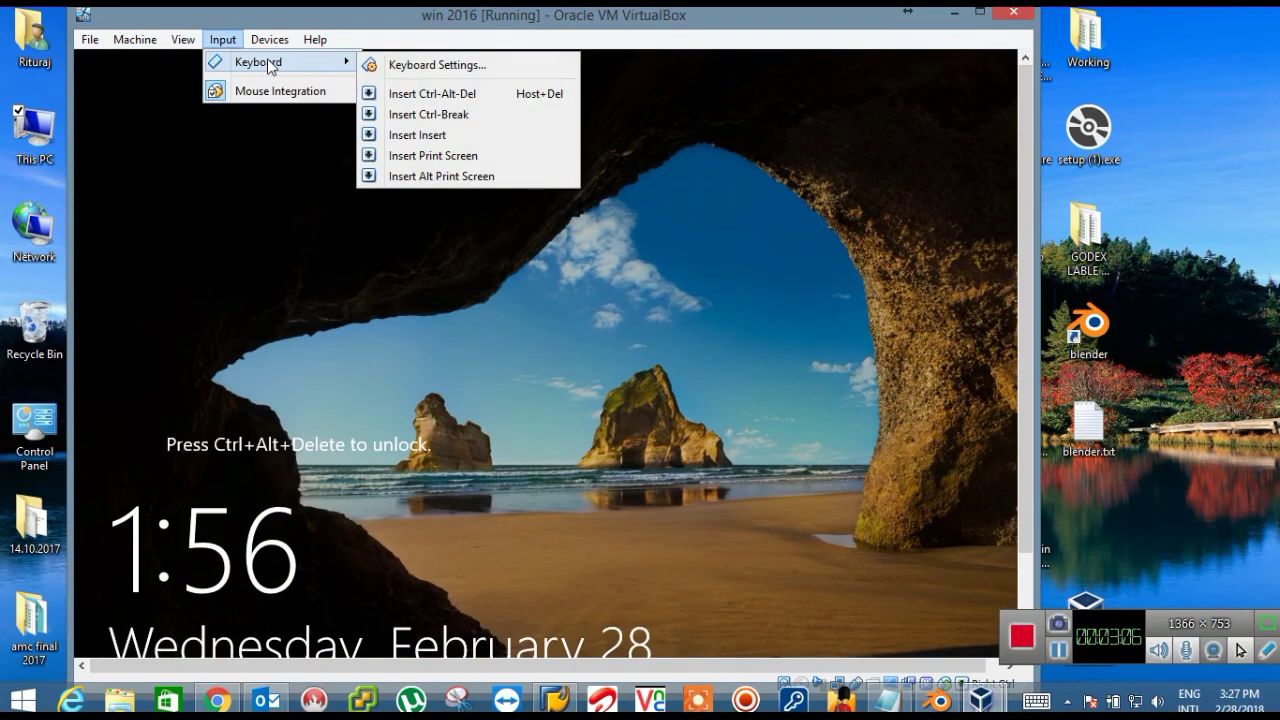
left_click(413, 96)
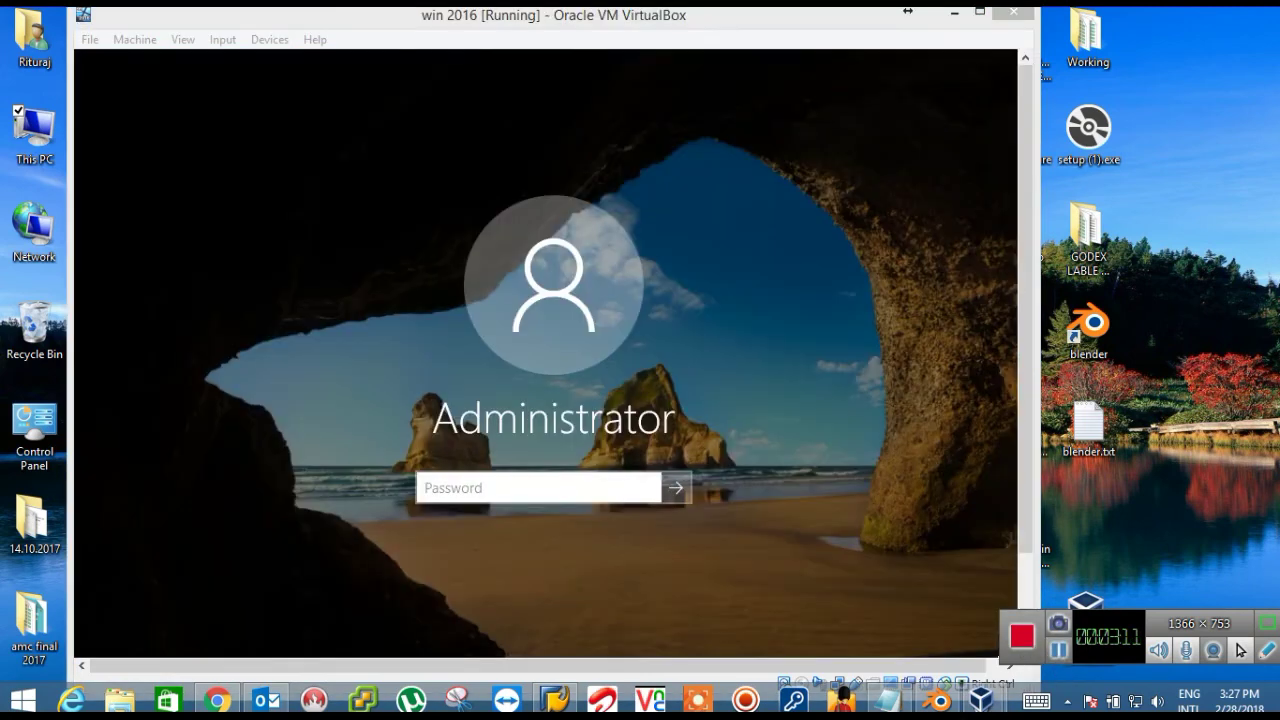
left_click(568, 490)
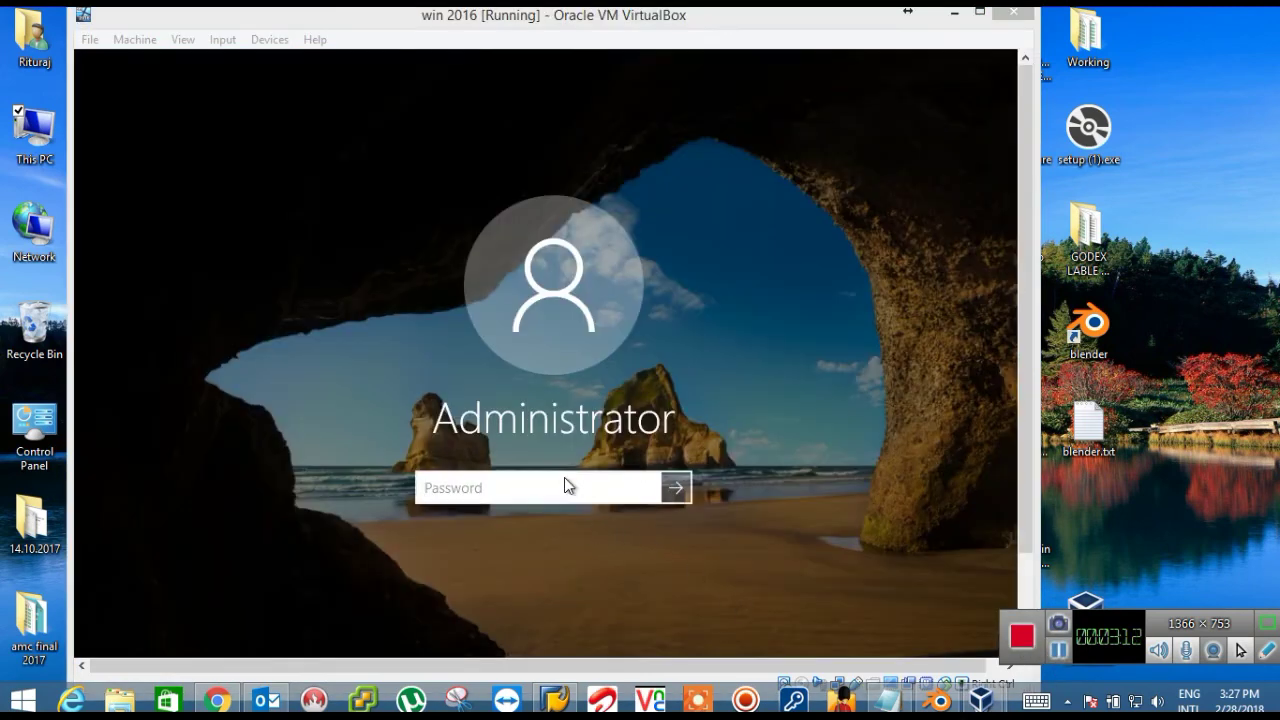
left_click(564, 479)
type("••••••")
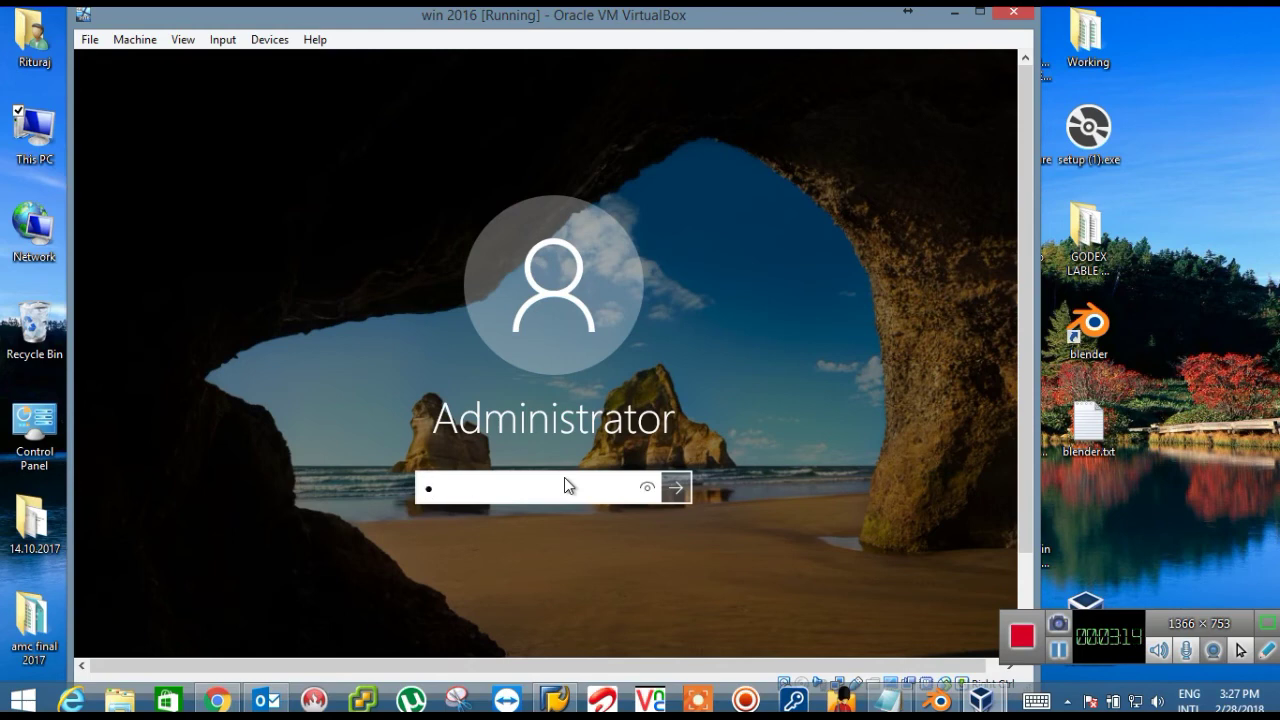
type("••••")
key("Return")
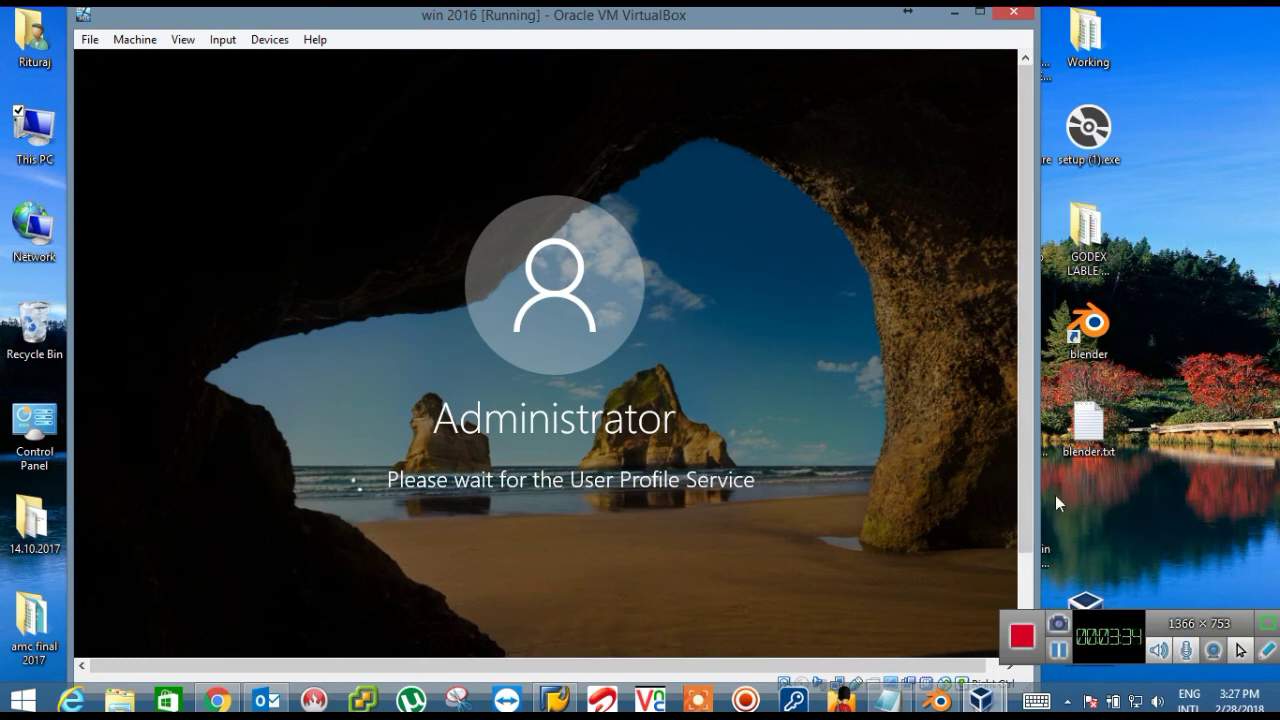
left_click(1057, 652)
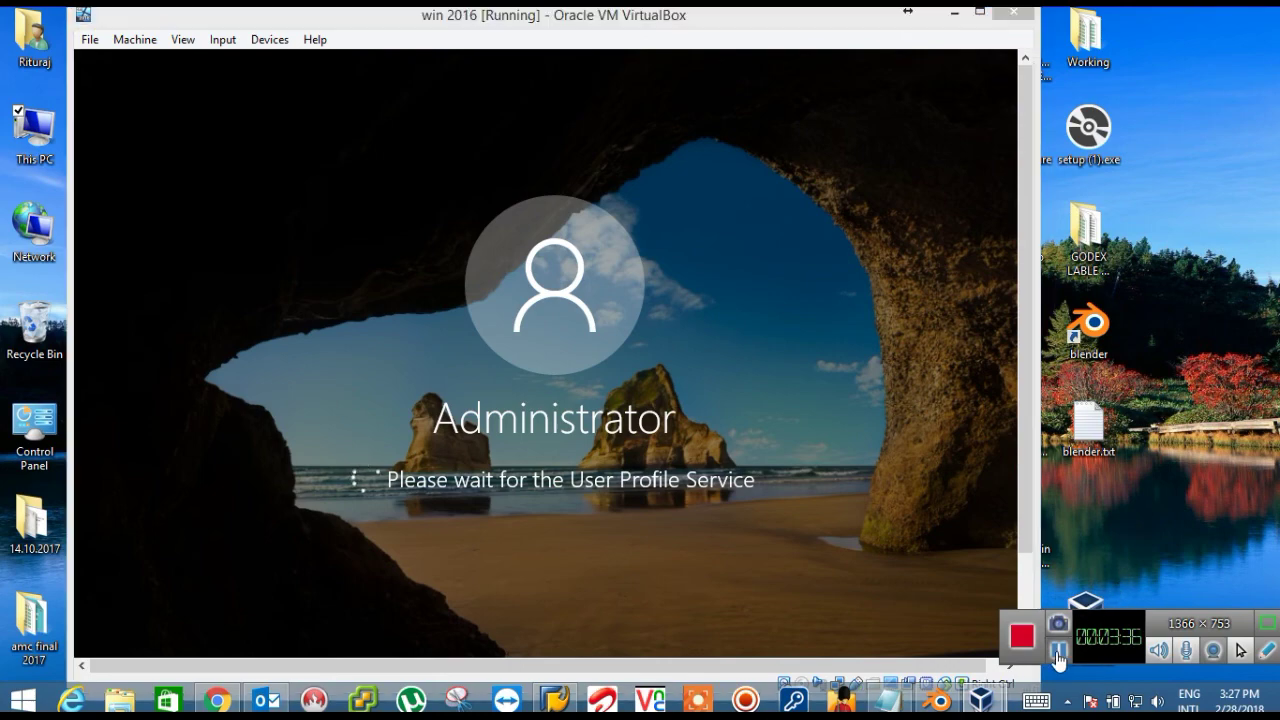
left_click(1057, 652)
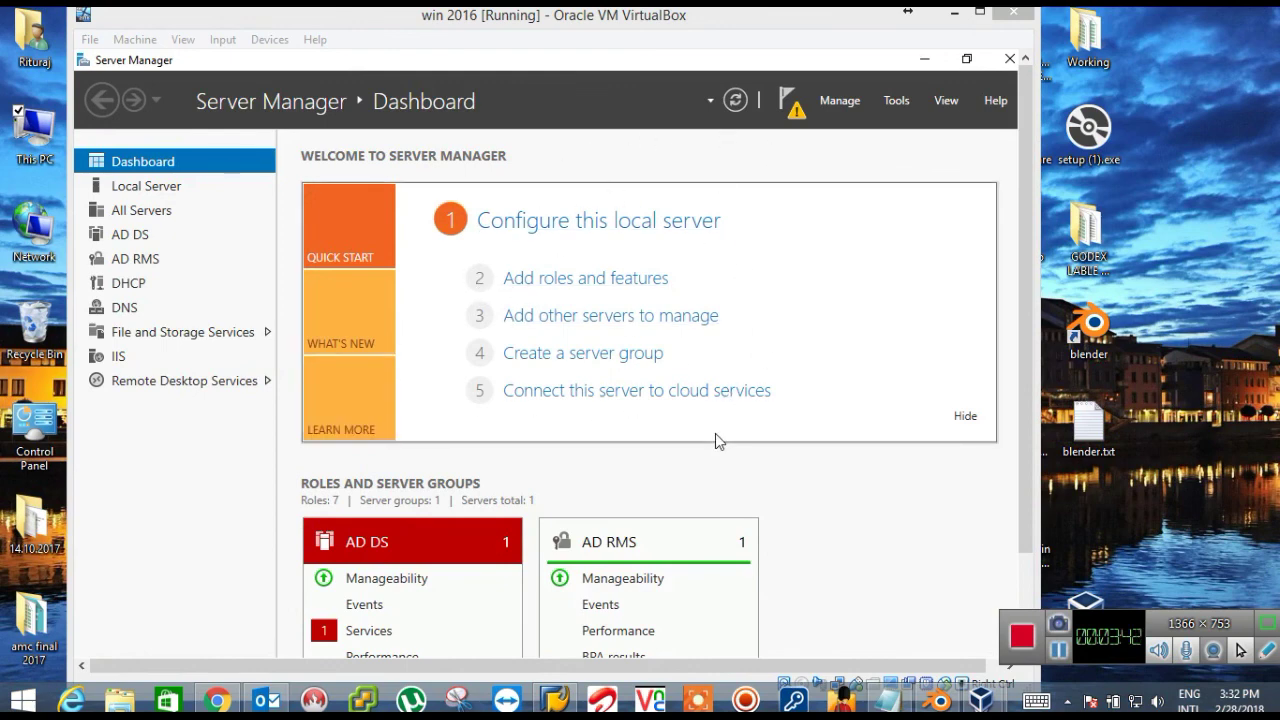
Step: Check the Server Manager notifications for the post-deployment configuration status of Active Directory Domain Services, then close them
left_click(793, 122)
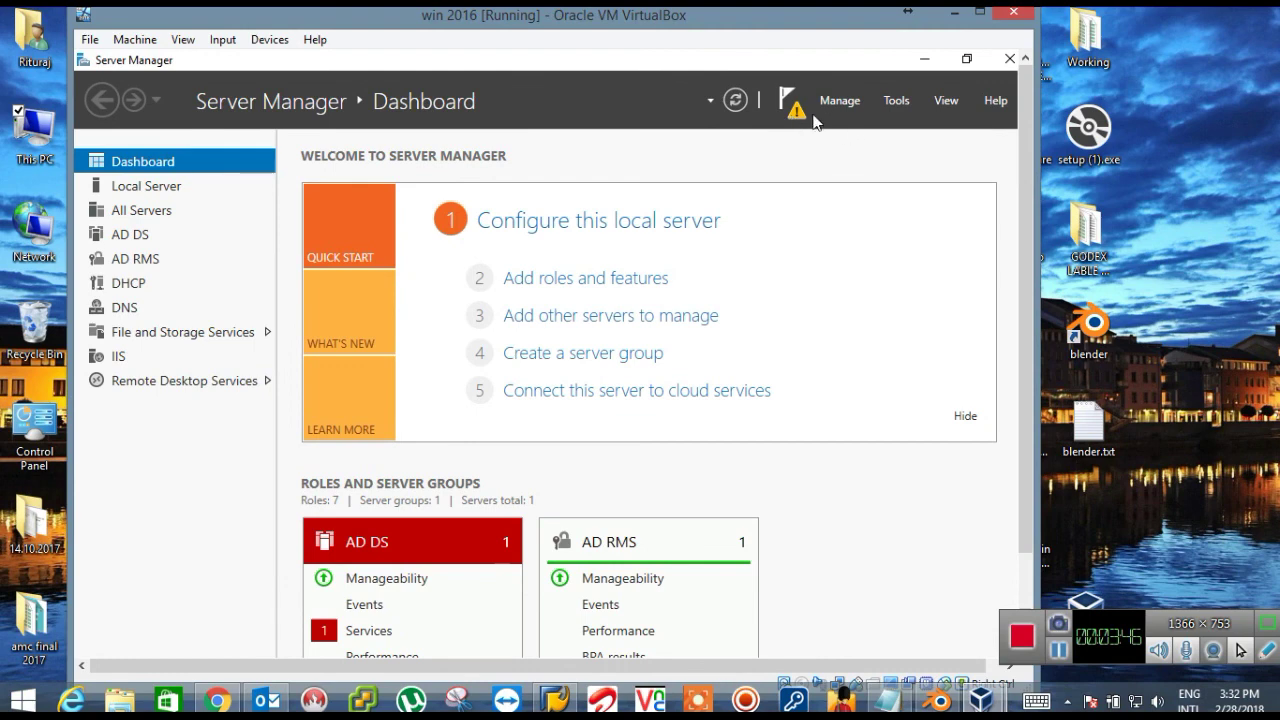
left_click(796, 119)
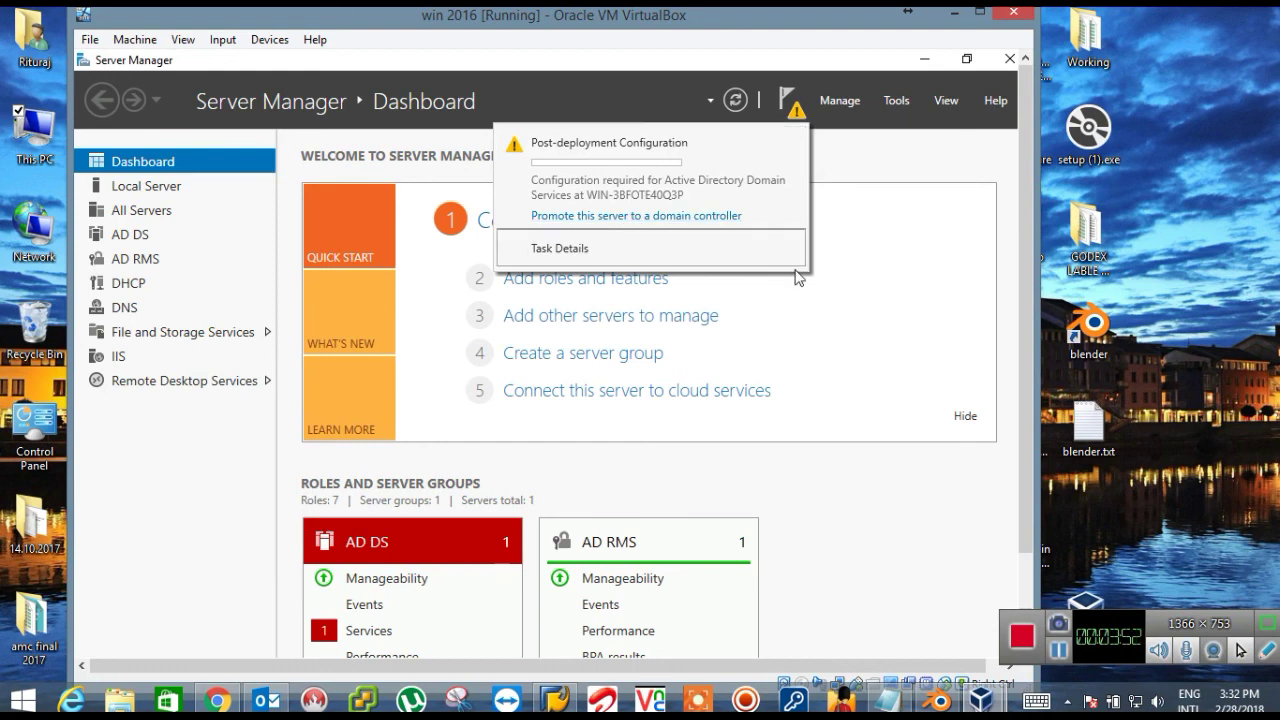
left_click(882, 162)
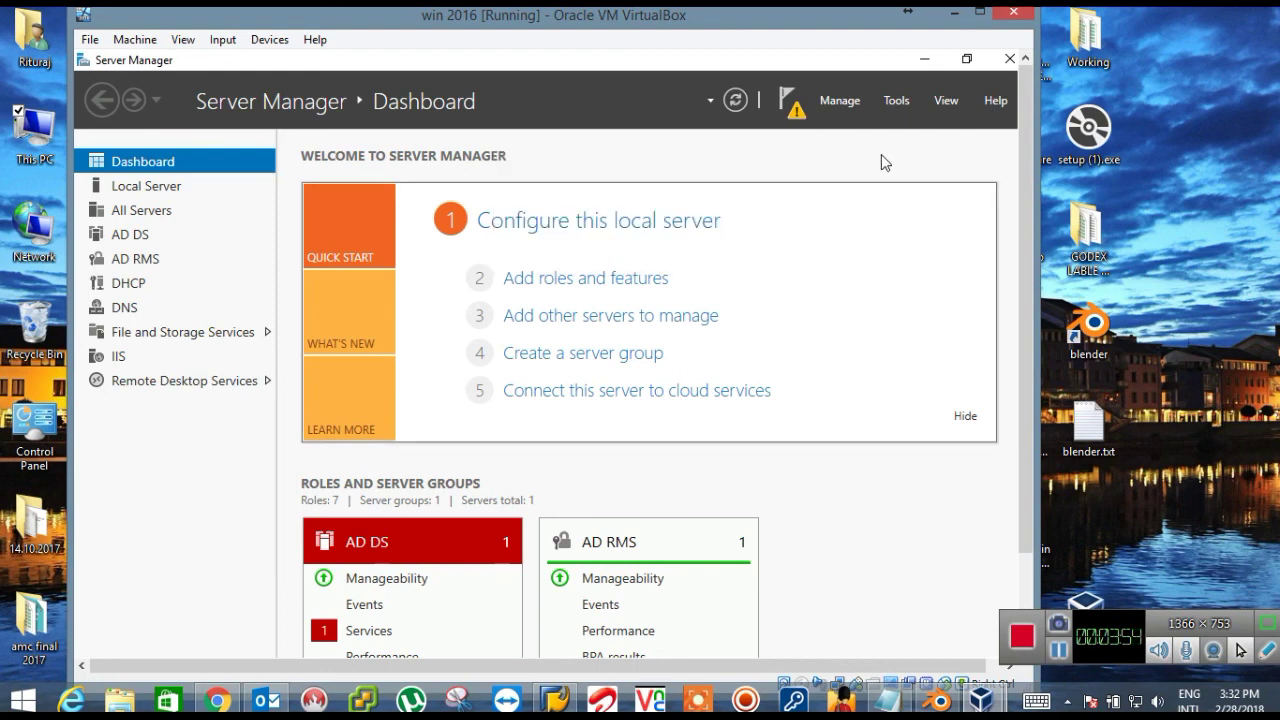